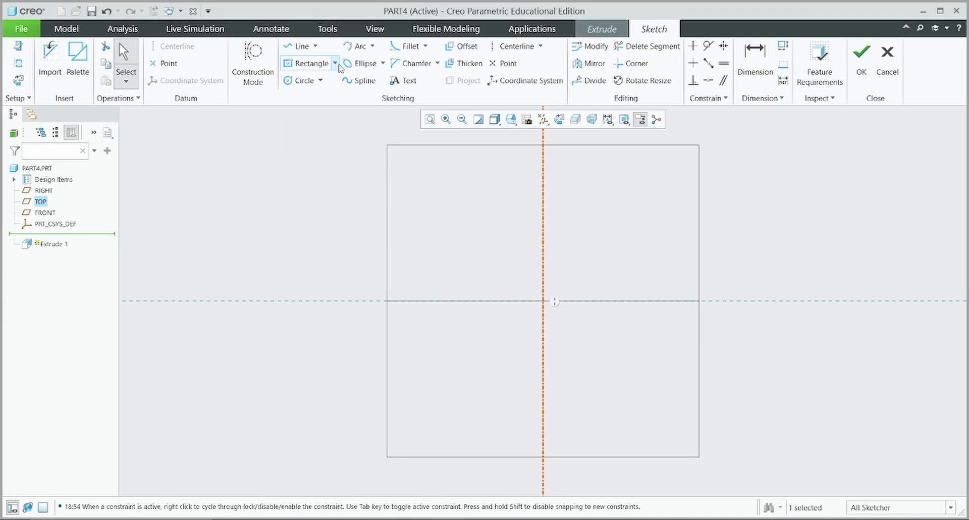
# Draw a center rectangle anchored at the sketch origin
pyautogui.click(334, 63)
pyautogui.click(338, 105)
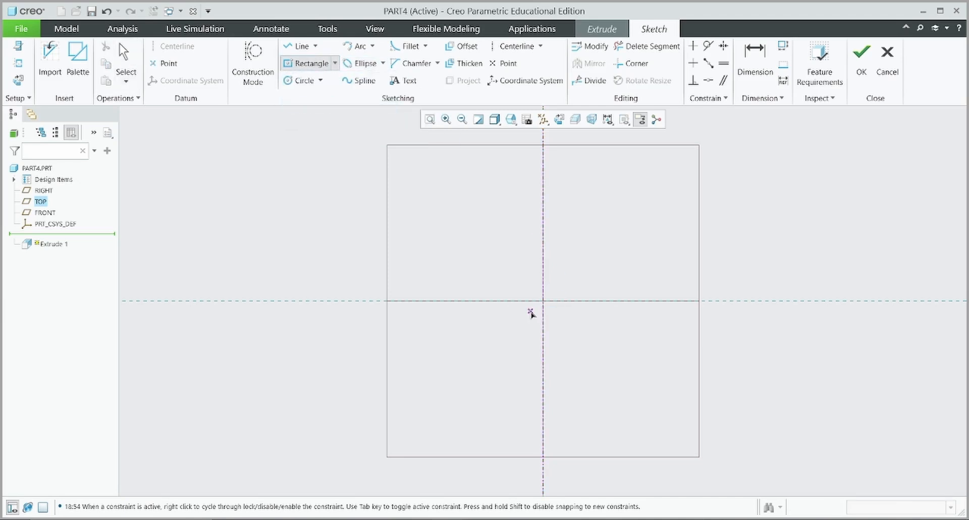
pyautogui.click(543, 301)
pyautogui.click(627, 176)
pyautogui.middleClick(623, 339)
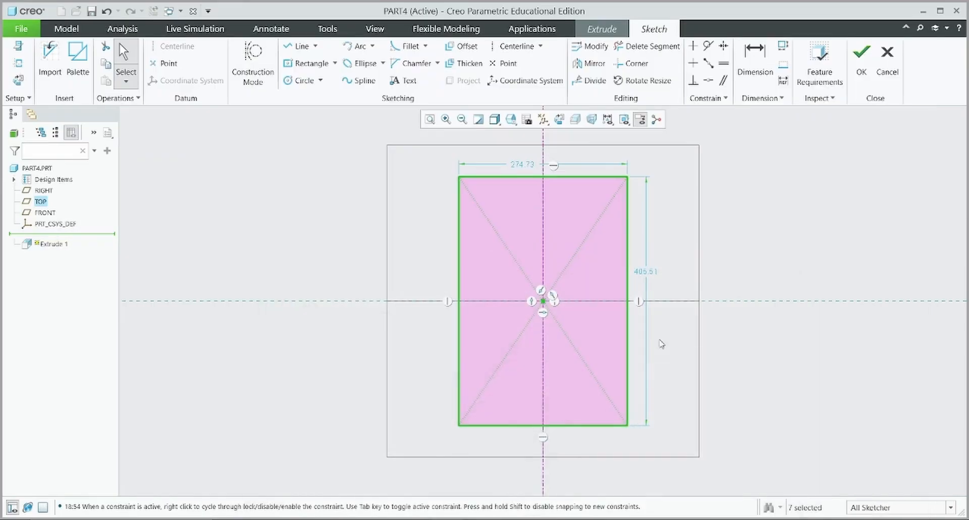
# Set the rectangle height to 35 (17+12+6) and width to 25
pyautogui.doubleClick(644, 272)
pyautogui.write('1')
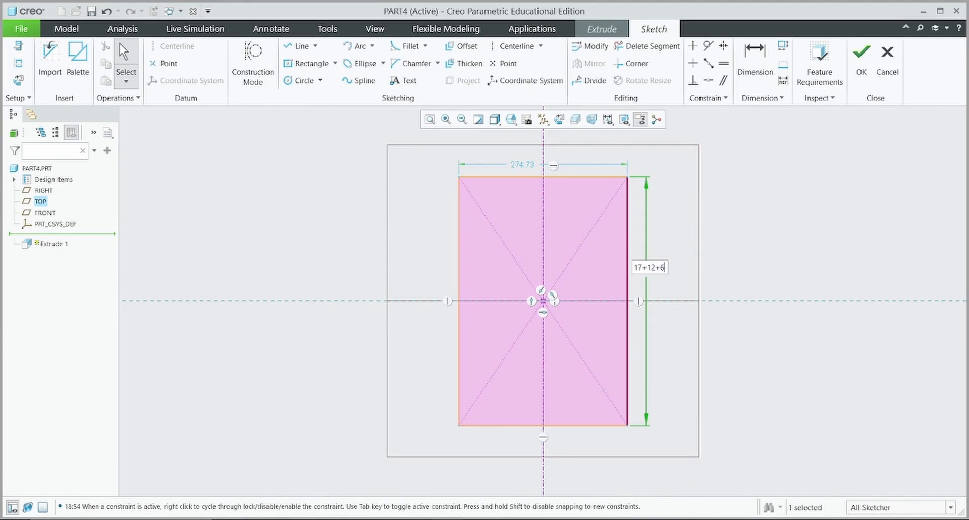
pyautogui.write('7+12+6')
pyautogui.press('Return')
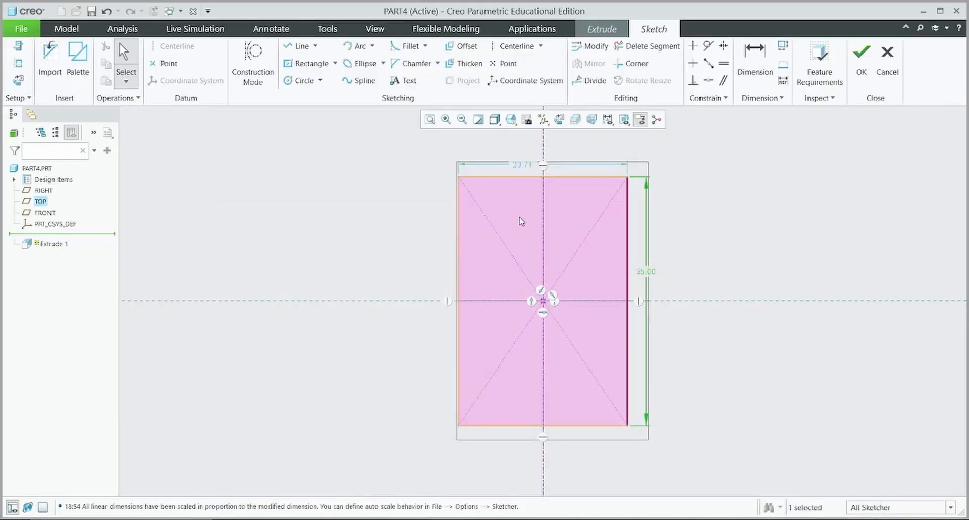
pyautogui.doubleClick(525, 163)
pyautogui.write('25')
pyautogui.press('Return')
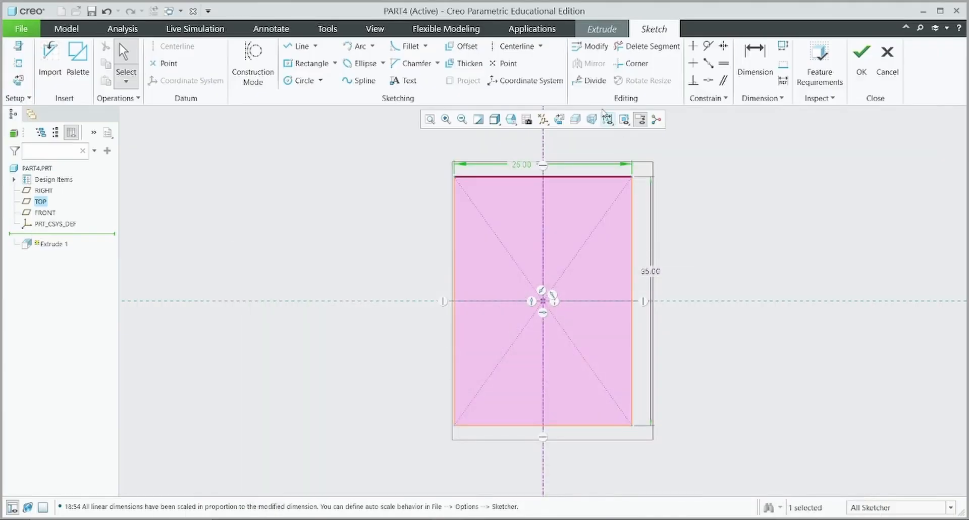
# Fillet the rectangle's top-left and top-right corners
pyautogui.click(408, 46)
pyautogui.click(455, 213)
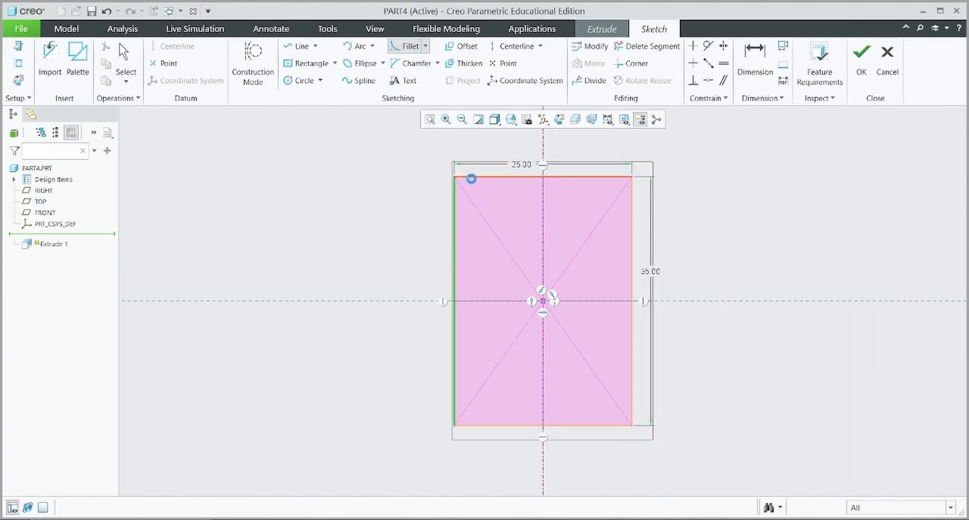
pyautogui.click(471, 178)
pyautogui.click(619, 177)
pyautogui.click(633, 203)
pyautogui.scroll(2, 492, 196)
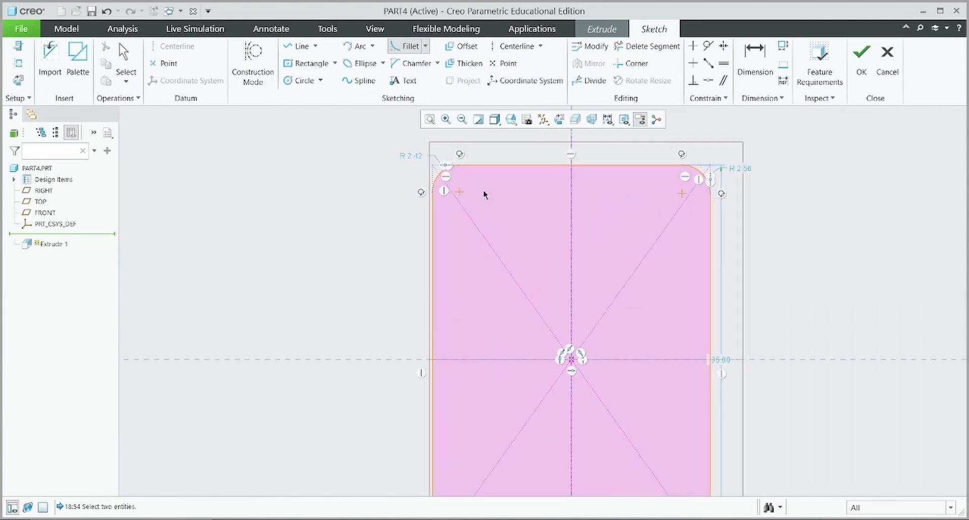
pyautogui.middleClick(410, 156)
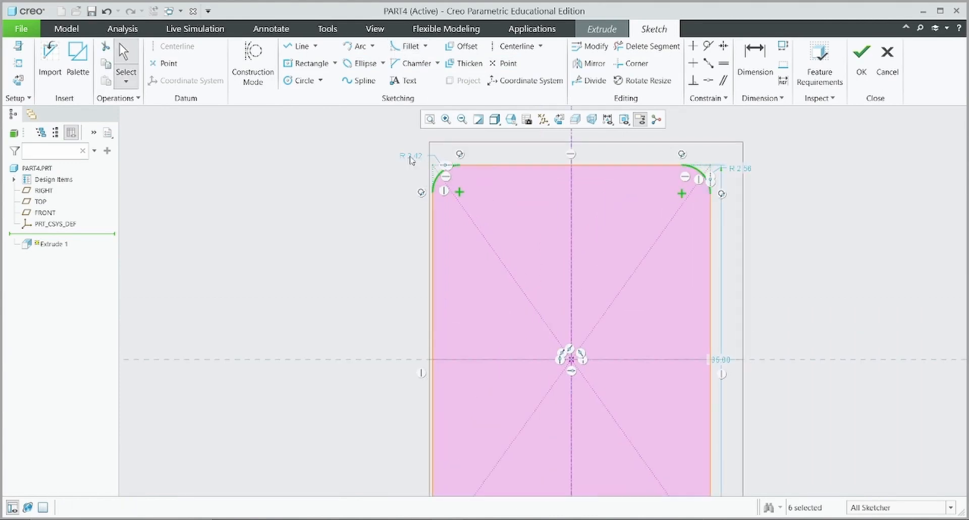
# Set both top fillet radii to 6
pyautogui.doubleClick(409, 156)
pyautogui.write('6')
pyautogui.press('Return')
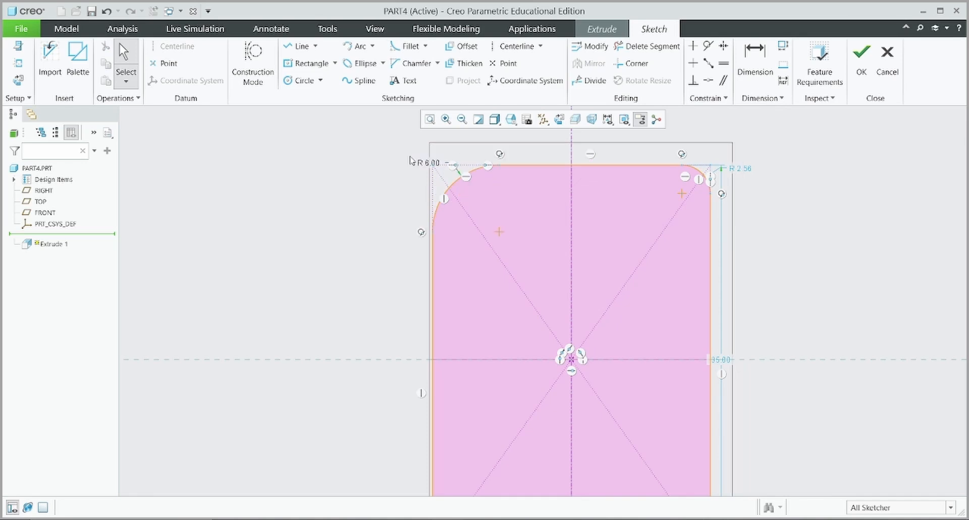
pyautogui.doubleClick(740, 168)
pyautogui.write('6')
pyautogui.press('Return')
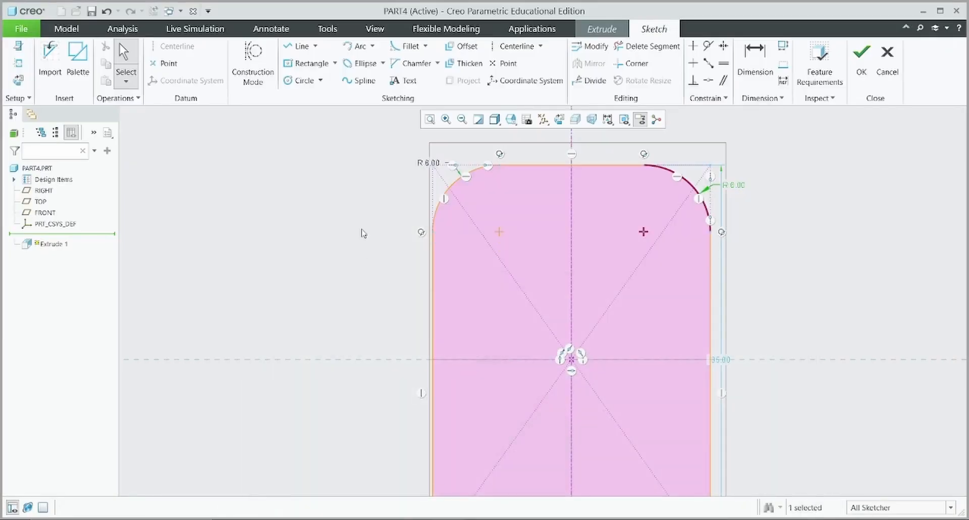
# Draw a small corner rectangle against the plate's right edge
pyautogui.click(335, 65)
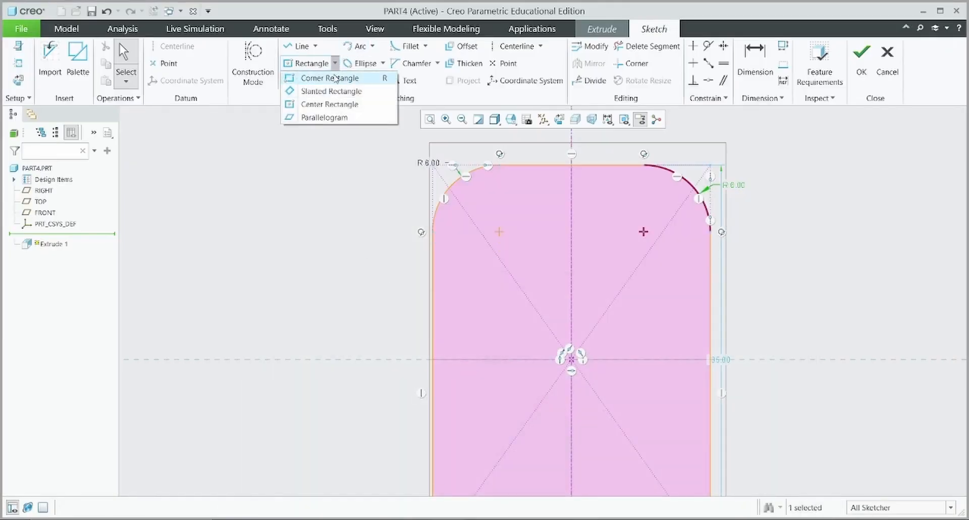
pyautogui.click(330, 78)
pyautogui.click(710, 288)
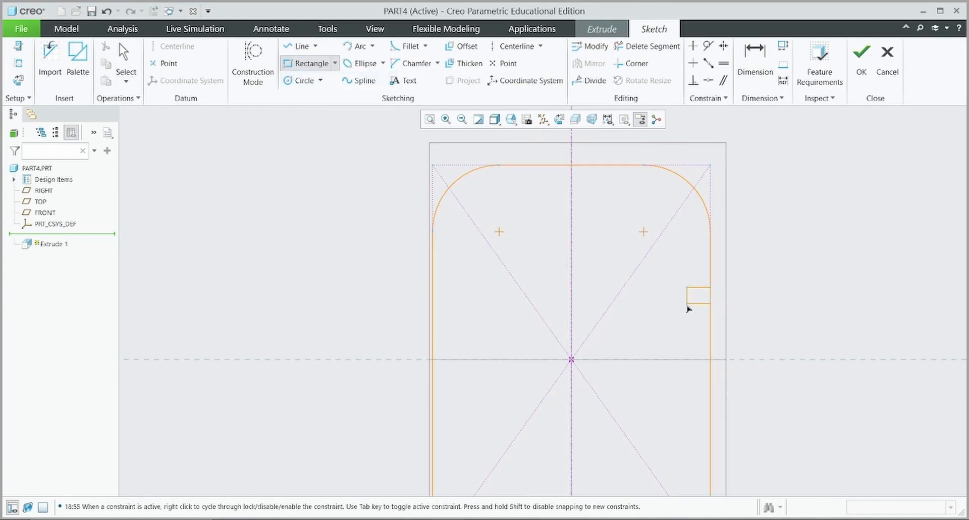
pyautogui.click(680, 406)
pyautogui.middleClick(749, 324)
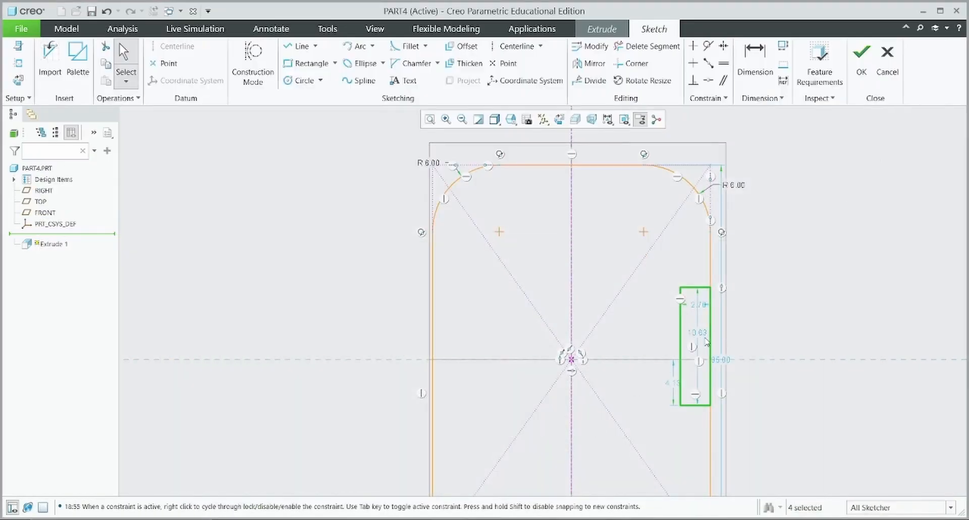
pyautogui.moveTo(706, 341); pyautogui.dragTo(785, 337)
# Make the notch 12 tall and position its top 6 below the plate's top
pyautogui.doubleClick(786, 336)
pyautogui.write('12')
pyautogui.press('Return')
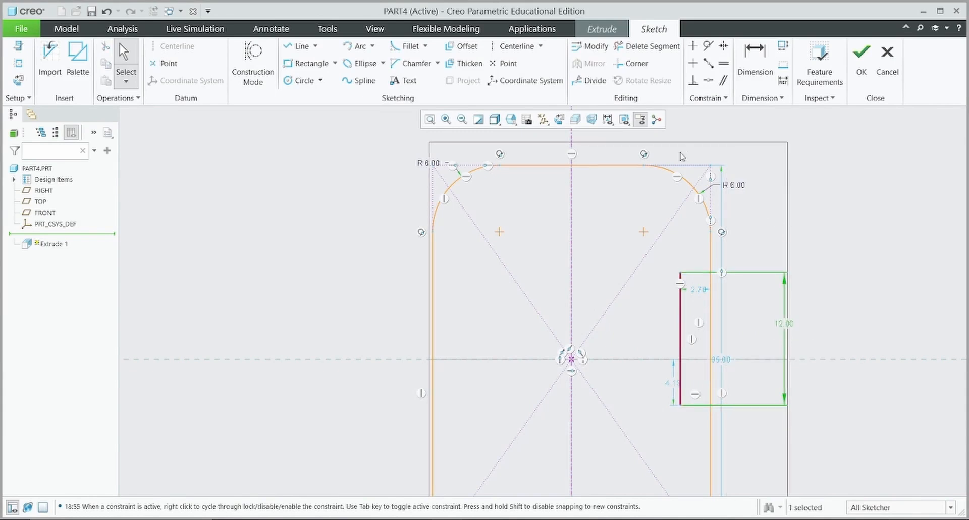
pyautogui.click(754, 57)
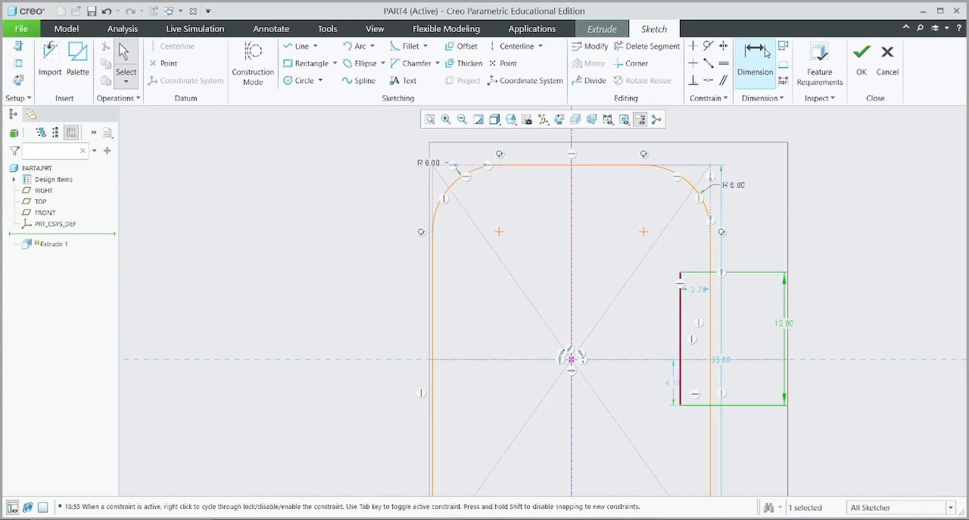
pyautogui.click(701, 272)
pyautogui.middleClick(801, 235)
pyautogui.write('6')
pyautogui.press('Return')
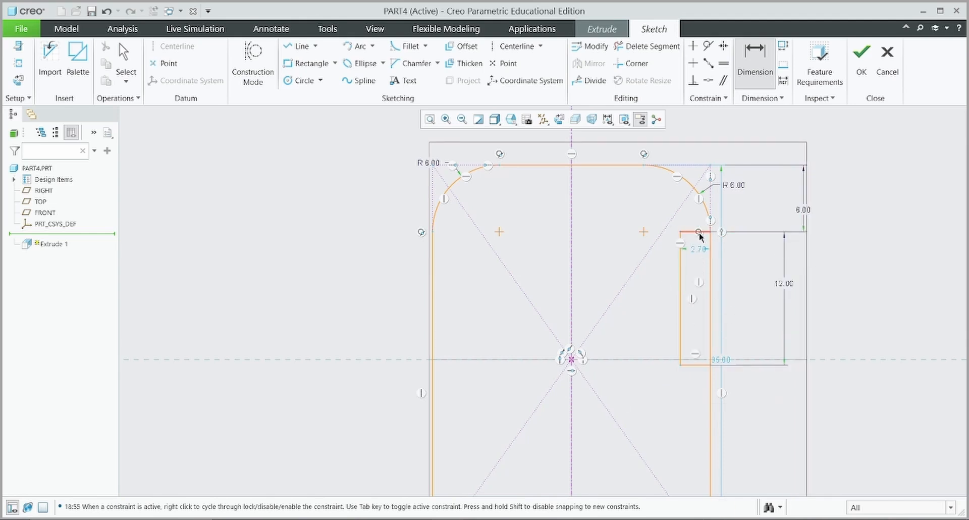
# Change the notch width from 2.70 to 3
pyautogui.doubleClick(697, 254)
pyautogui.write('3')
pyautogui.press('Return')
pyautogui.press('Escape')
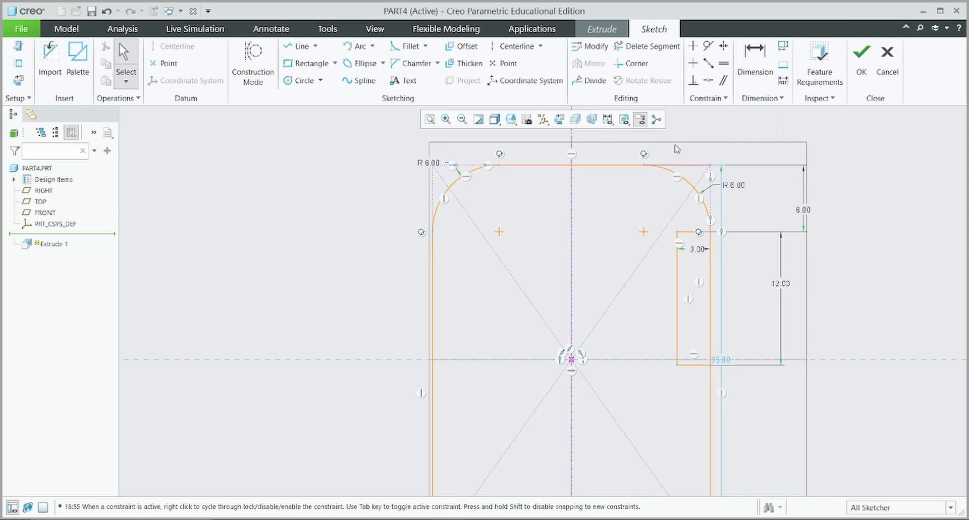
# Trim the plate edge and outer edge running through the right notch
pyautogui.click(647, 46)
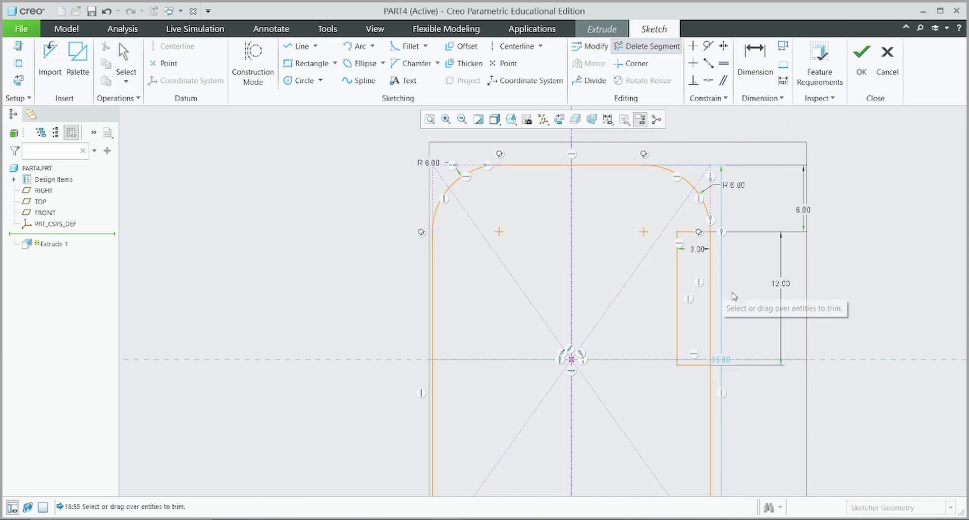
pyautogui.click(721, 310)
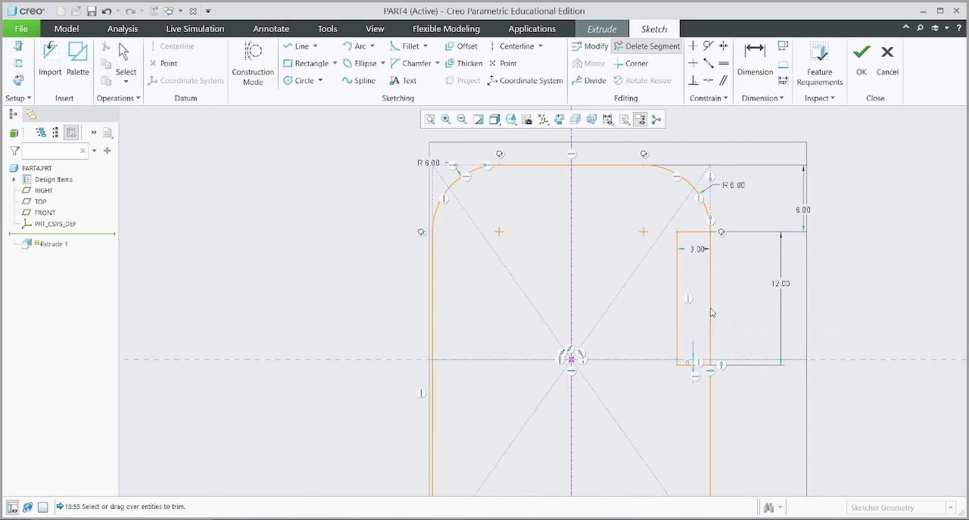
pyautogui.click(710, 311)
pyautogui.middleClick(711, 312)
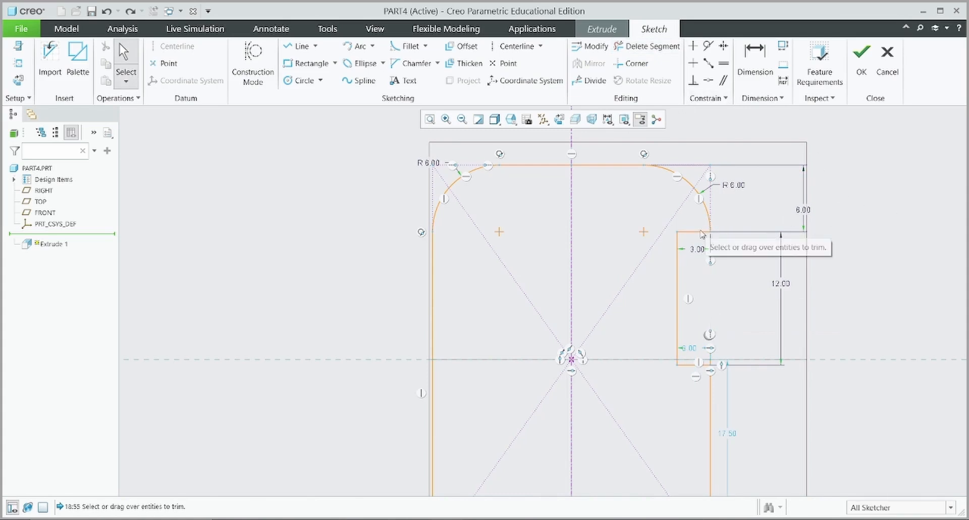
# Mirror the notch's top, left and bottom edges across the vertical centerline
pyautogui.click(684, 232)
pyautogui.keyDown('ctrl'); pyautogui.click(678, 286); pyautogui.keyUp('ctrl')
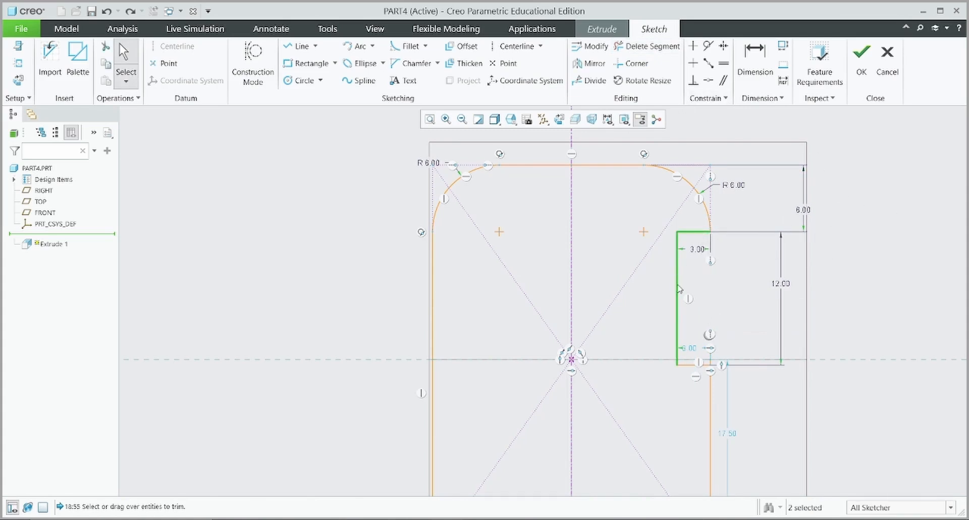
pyautogui.keyDown('ctrl'); pyautogui.click(688, 364); pyautogui.keyUp('ctrl')
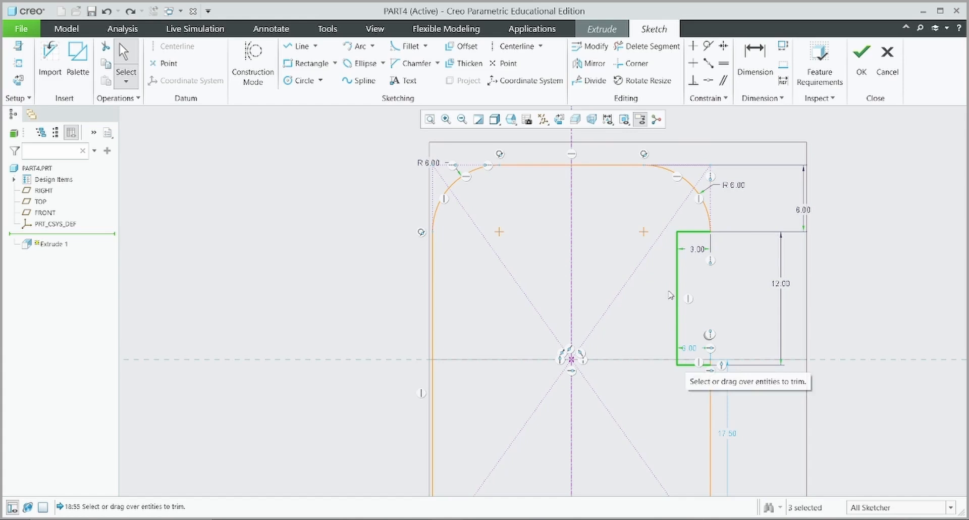
pyautogui.click(595, 64)
pyautogui.click(571, 240)
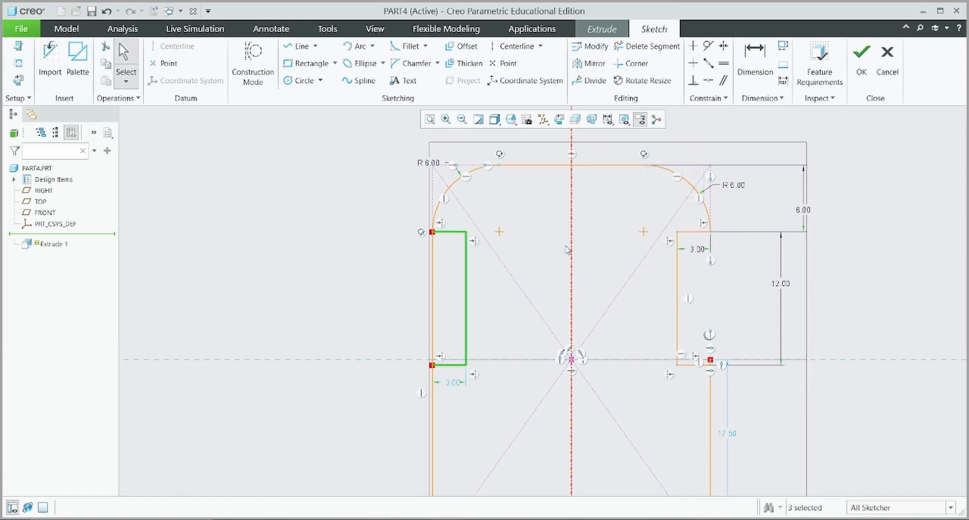
# Trim the overlapping vertical segments at the mirrored left notch corners
pyautogui.click(647, 49)
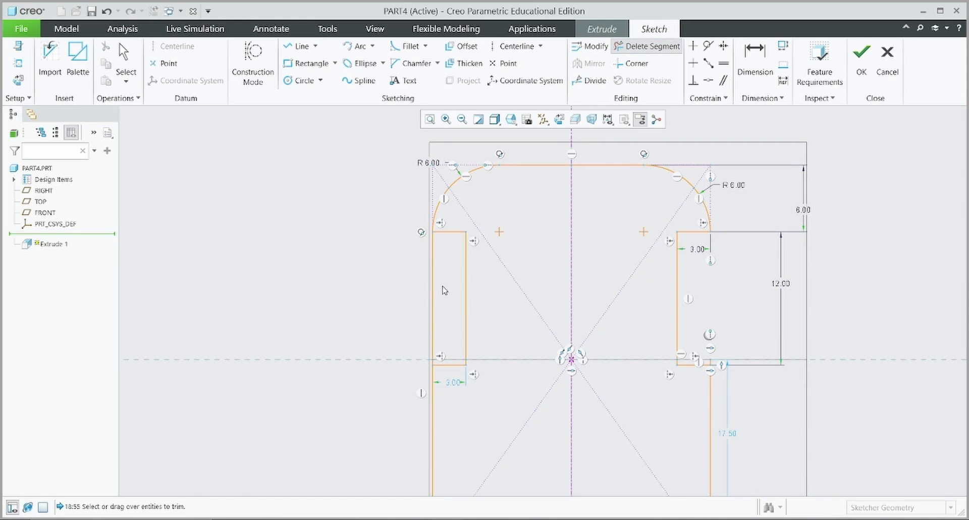
pyautogui.scroll(-2, 704, 344)
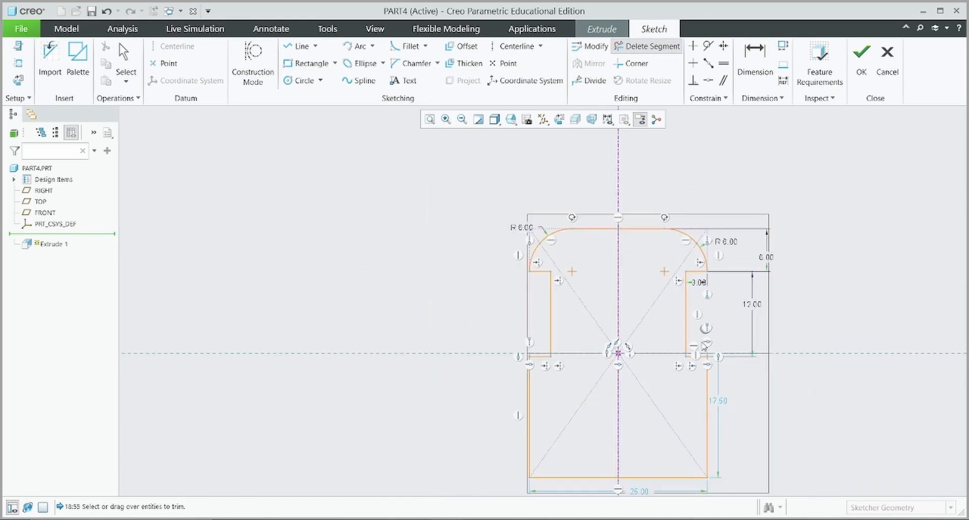
pyautogui.scroll(-1, 704, 344)
pyautogui.moveTo(747, 399); pyautogui.dragTo(625, 332, button='middle')
pyautogui.scroll(1, 624, 331)
pyautogui.moveTo(692, 337); pyautogui.dragTo(713, 348, button='middle')
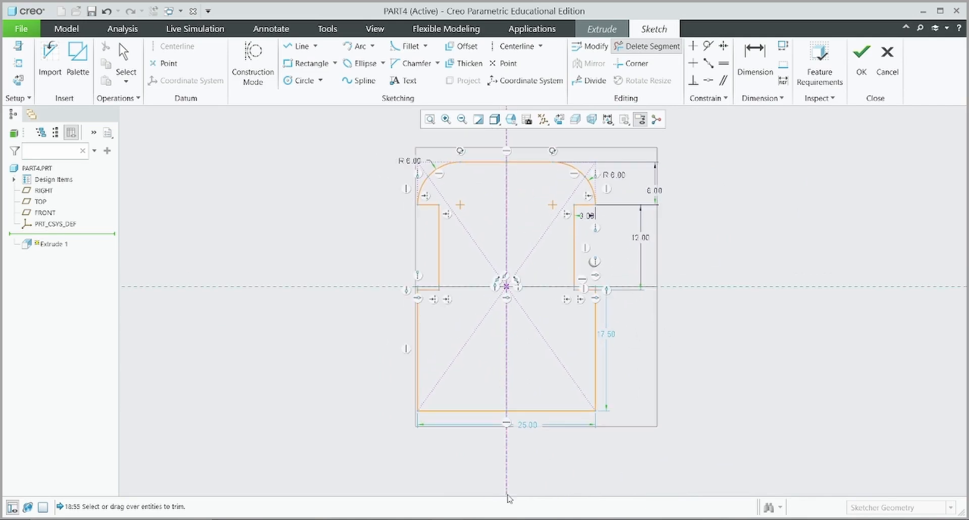
pyautogui.scroll(3, 671, 248)
pyautogui.scroll(2, 552, 331)
pyautogui.scroll(7, 515, 328)
pyautogui.click(482, 362)
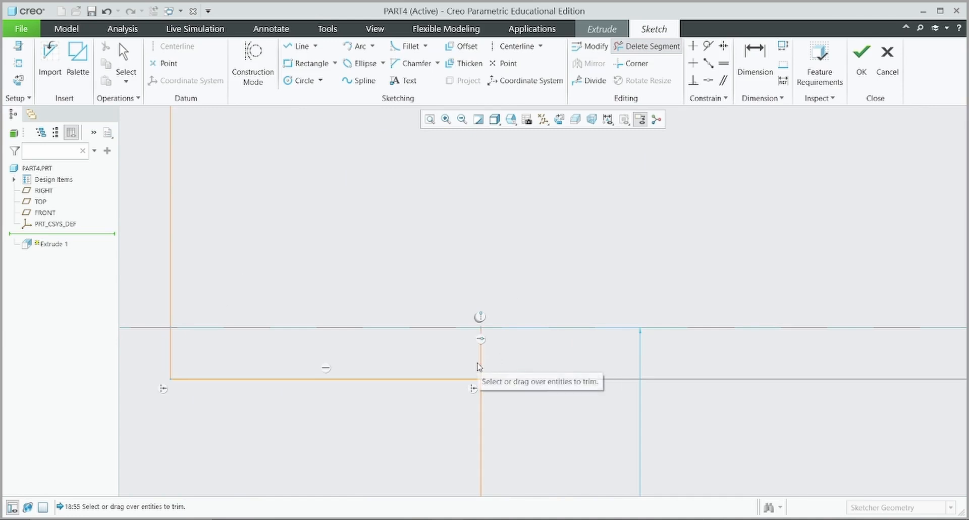
pyautogui.moveTo(506, 364); pyautogui.dragTo(497, 377)
# Refit the whole profile and finish the sketch
pyautogui.scroll(-5, 488, 316)
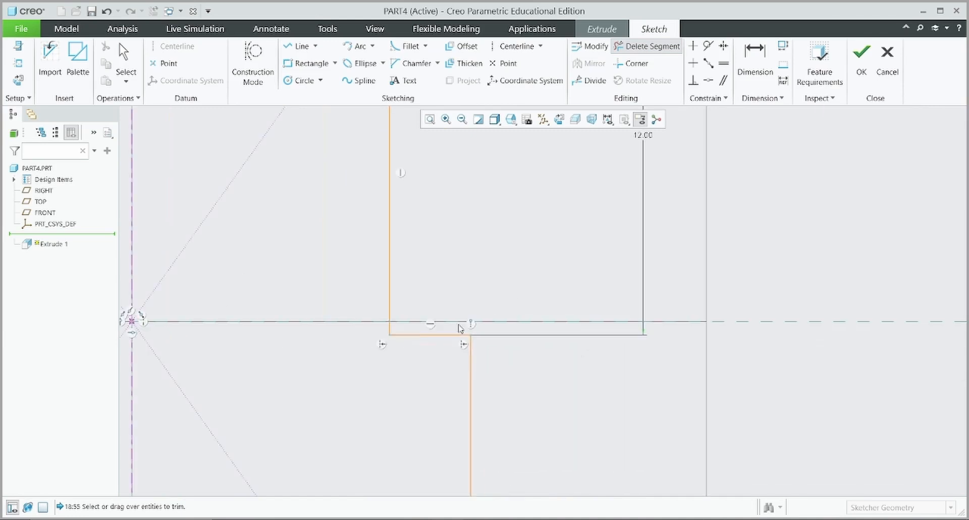
pyautogui.scroll(-3, 268, 323)
pyautogui.scroll(6, 171, 341)
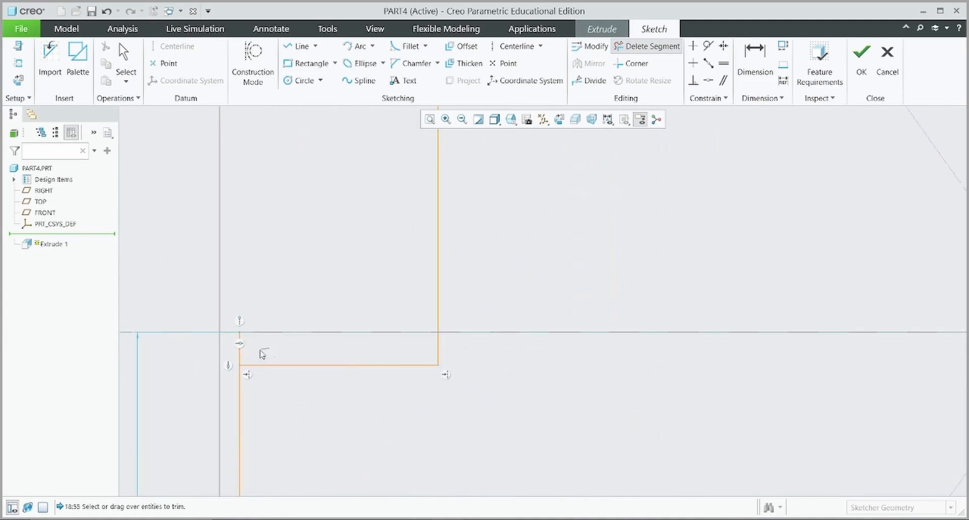
pyautogui.scroll(-2, 280, 312)
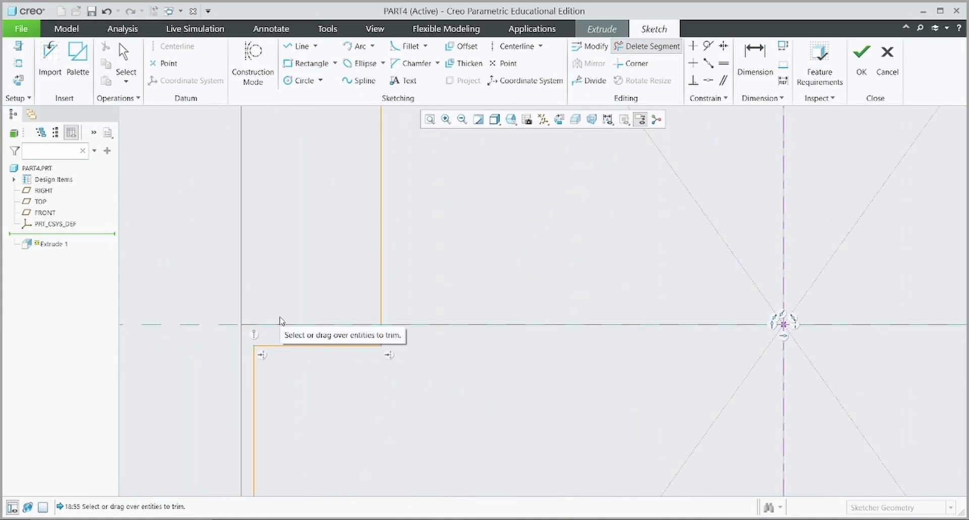
pyautogui.scroll(-2, 492, 363)
pyautogui.scroll(-3, 496, 364)
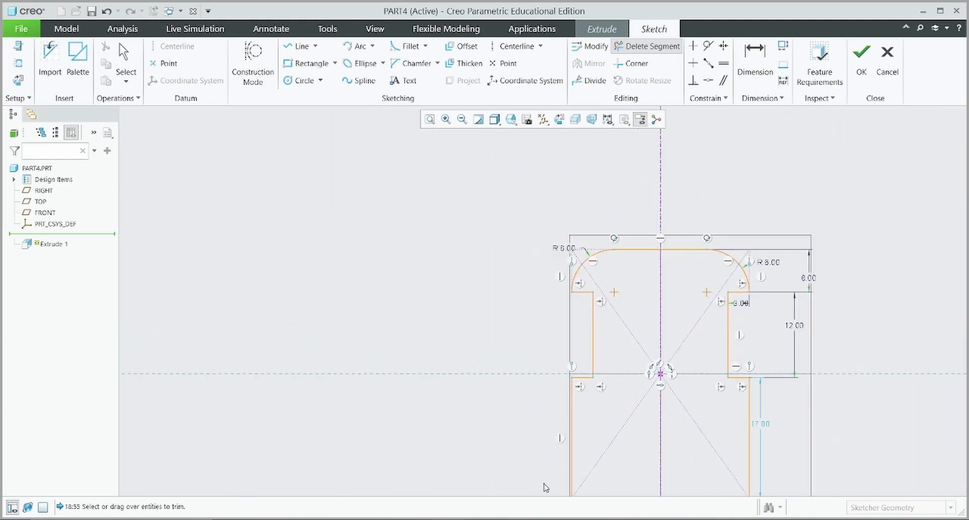
pyautogui.click(428, 120)
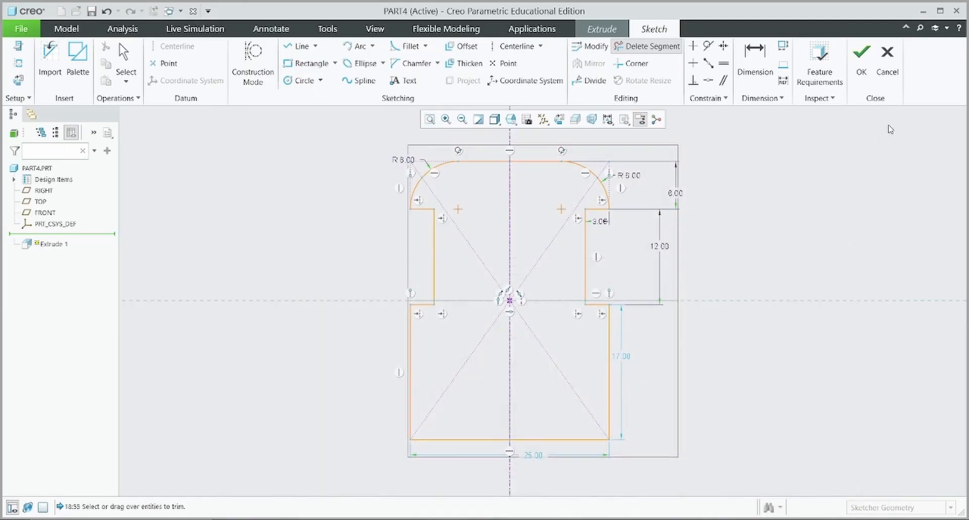
pyautogui.click(861, 64)
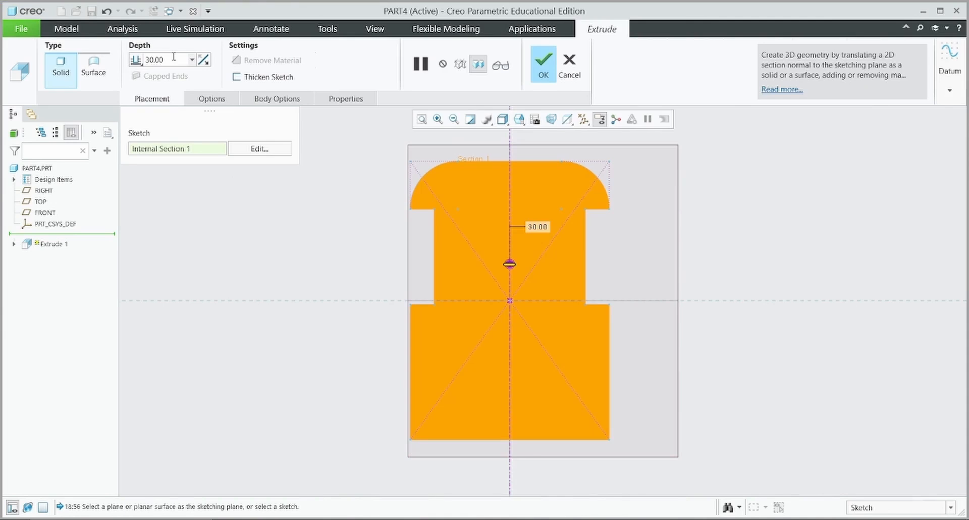
# Extrude the base plate to a depth of 5
pyautogui.write('5')
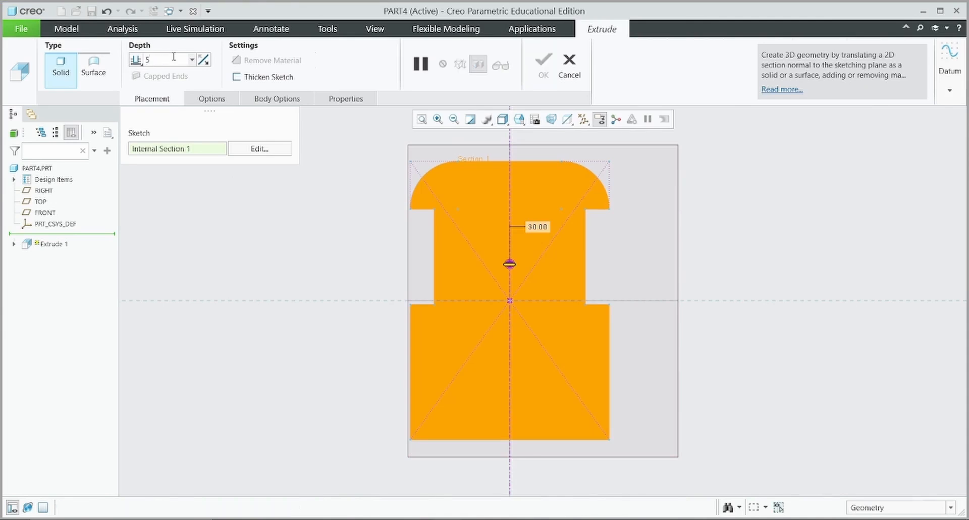
pyautogui.press('Return')
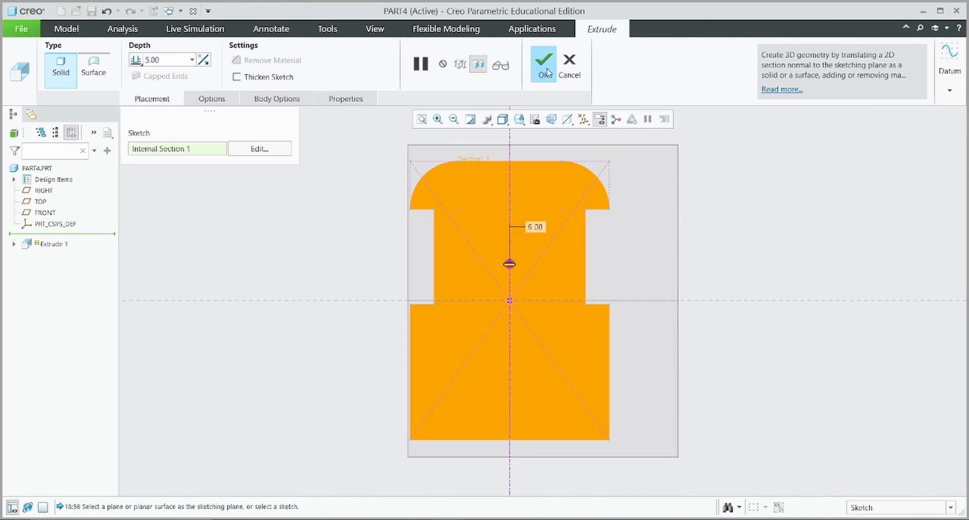
pyautogui.click(544, 66)
# Orbit the plate and compare it against the reference drawing
pyautogui.moveTo(772, 225)
pyautogui.mouseDown(button='middle')
pyautogui.moveTo(713, 225)
pyautogui.moveTo(735, 224)
pyautogui.moveTo(724, 227)
pyautogui.mouseUp(button='middle')
pyautogui.hotkey('alt', 'Tab')
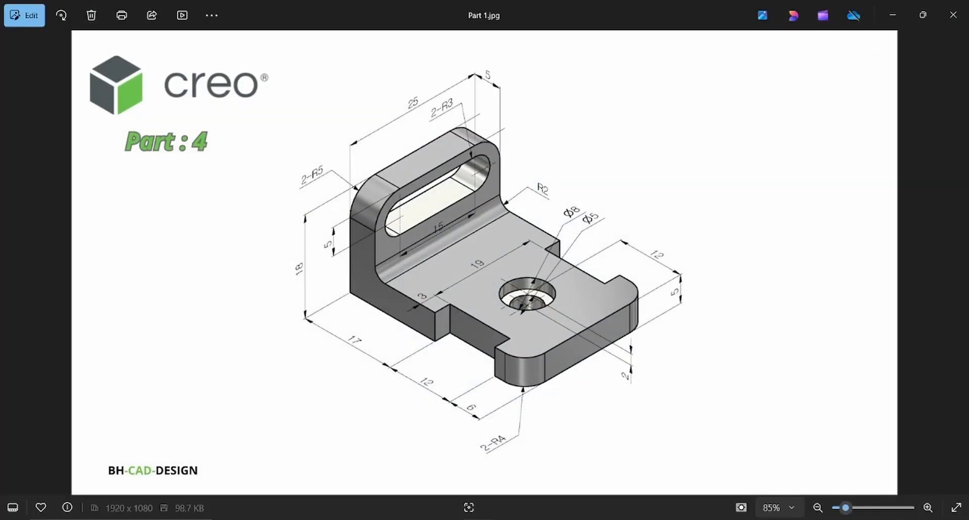
pyautogui.hotkey('alt', 'Tab')
pyautogui.moveTo(476, 288); pyautogui.dragTo(486, 260, button='middle')
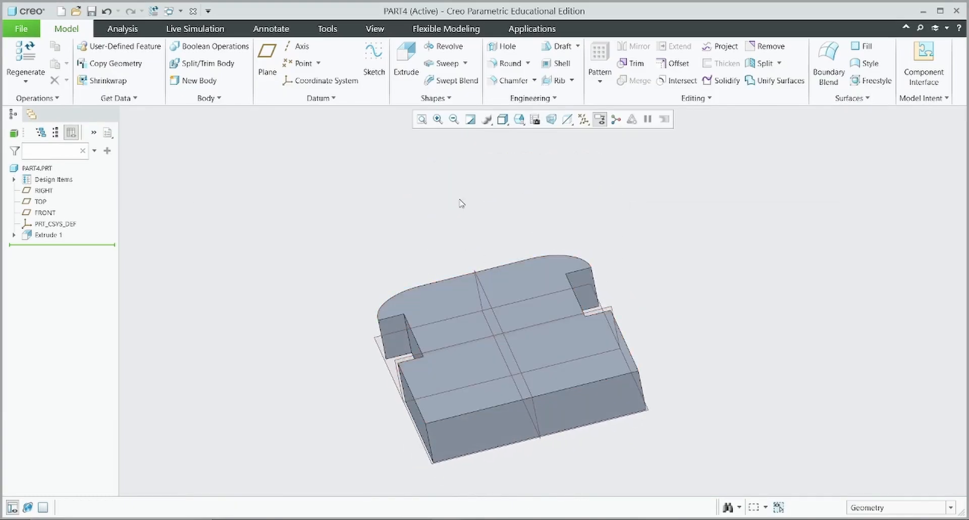
# Start a second extrusion sketched on the plate's front face, viewed flat
pyautogui.click(406, 61)
pyautogui.click(589, 404)
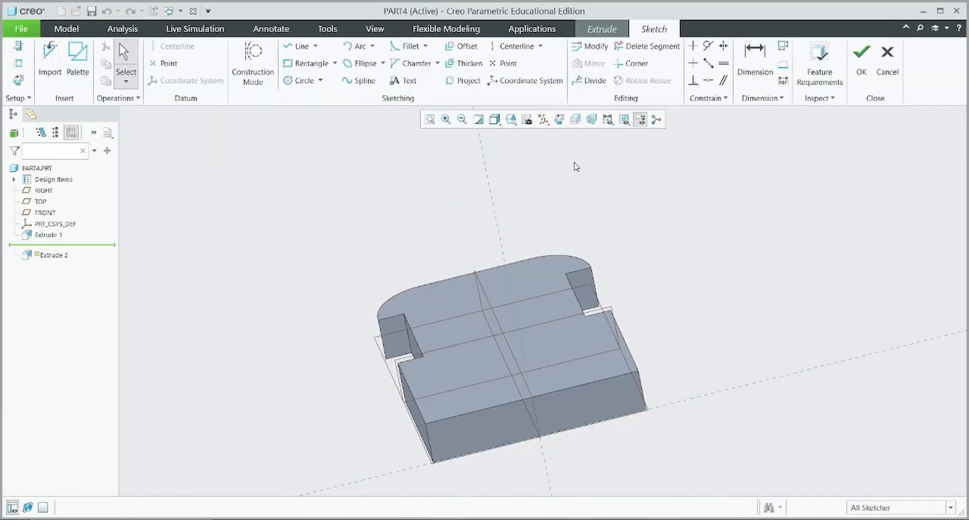
pyautogui.click(559, 120)
pyautogui.scroll(-2, 577, 268)
# Draw the tab's left, top and right lines and make the right line vertical
pyautogui.click(298, 46)
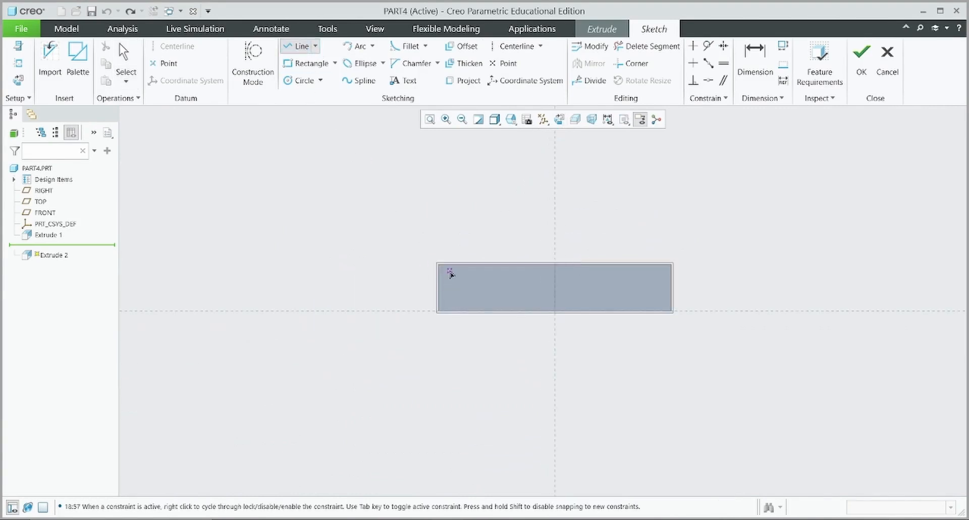
pyautogui.click(439, 263)
pyautogui.click(438, 153)
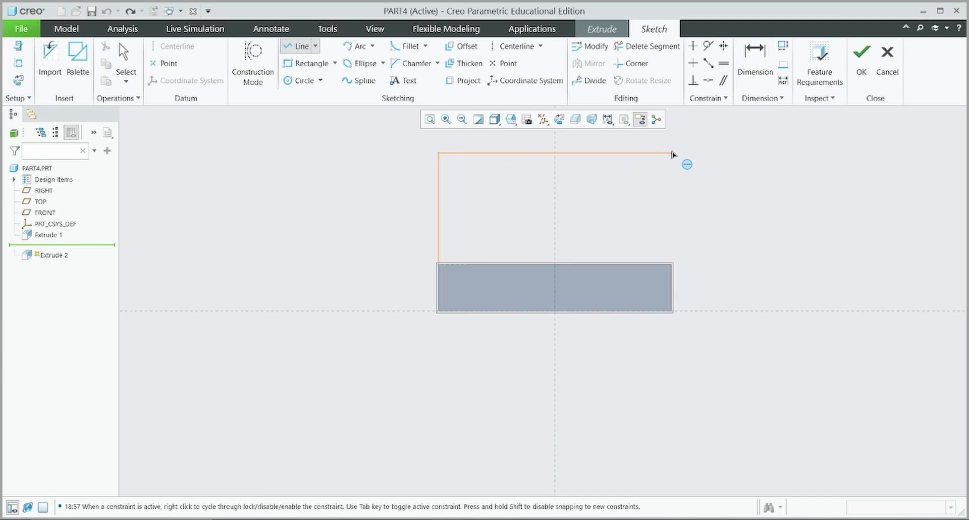
pyautogui.click(669, 152)
pyautogui.click(671, 264)
pyautogui.middleClick(716, 175)
pyautogui.click(671, 208)
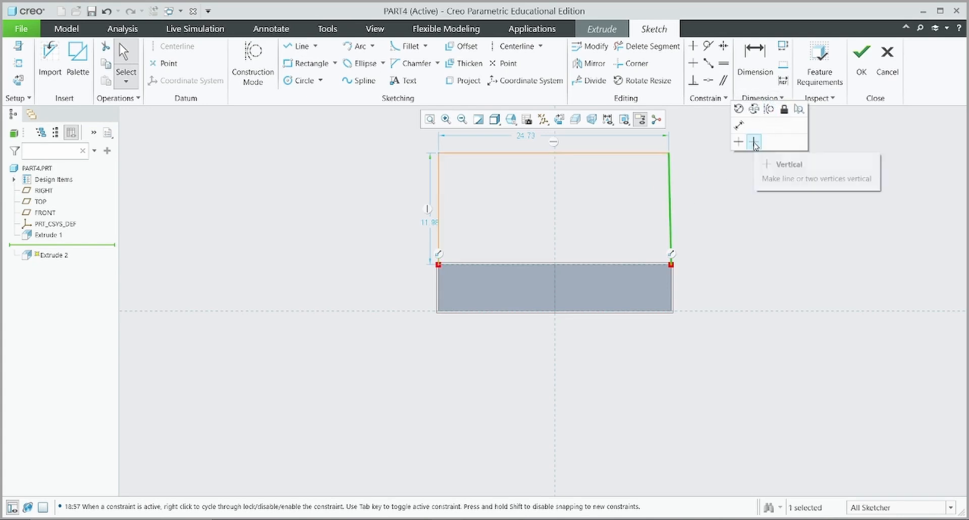
pyautogui.click(754, 144)
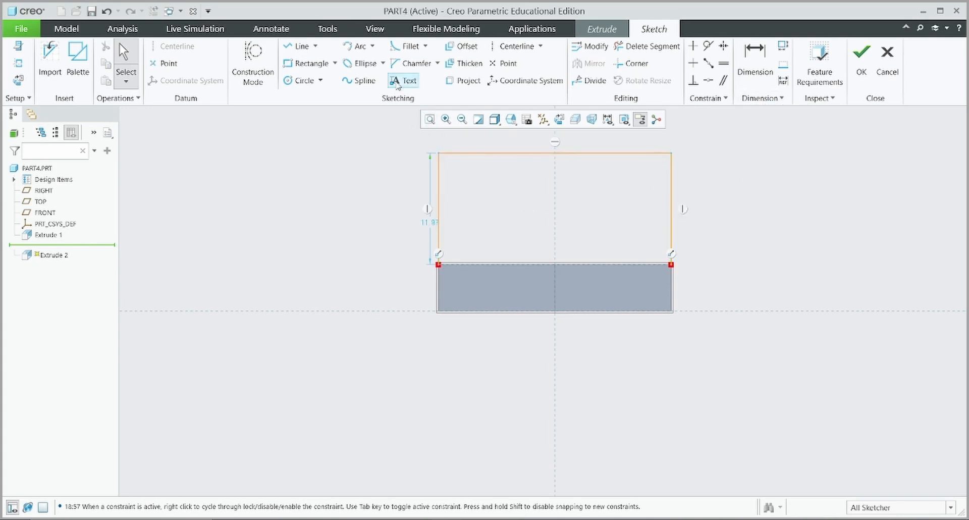
pyautogui.click(407, 46)
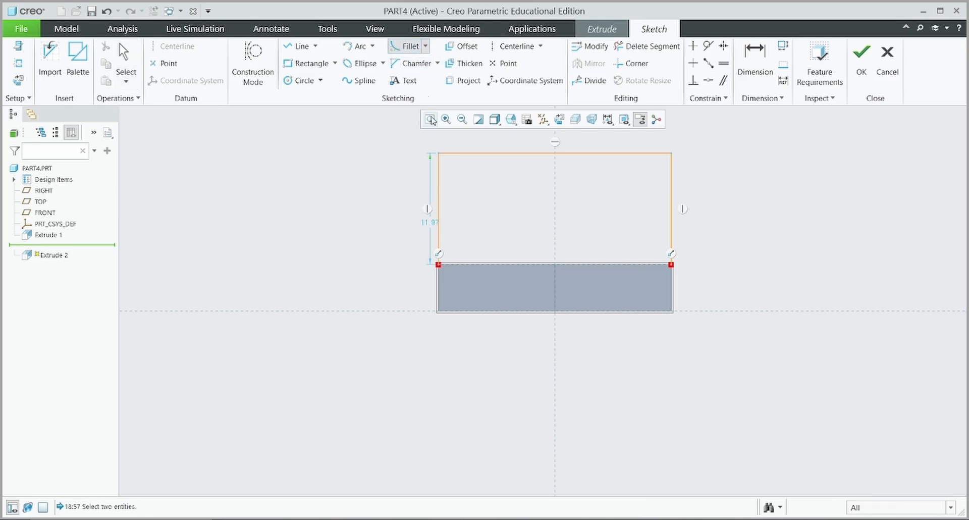
# Round both top corners of the tab with R 5 fillets
pyautogui.click(459, 154)
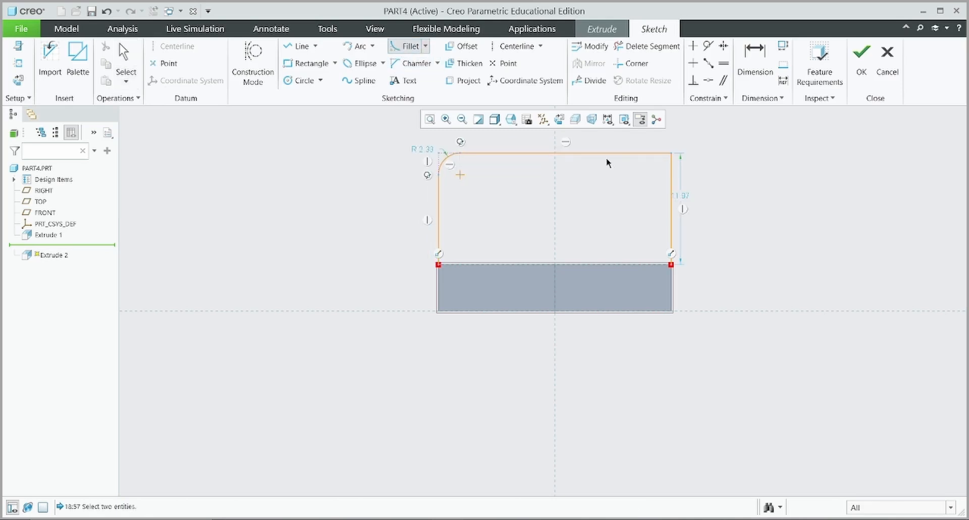
pyautogui.click(648, 153)
pyautogui.click(671, 189)
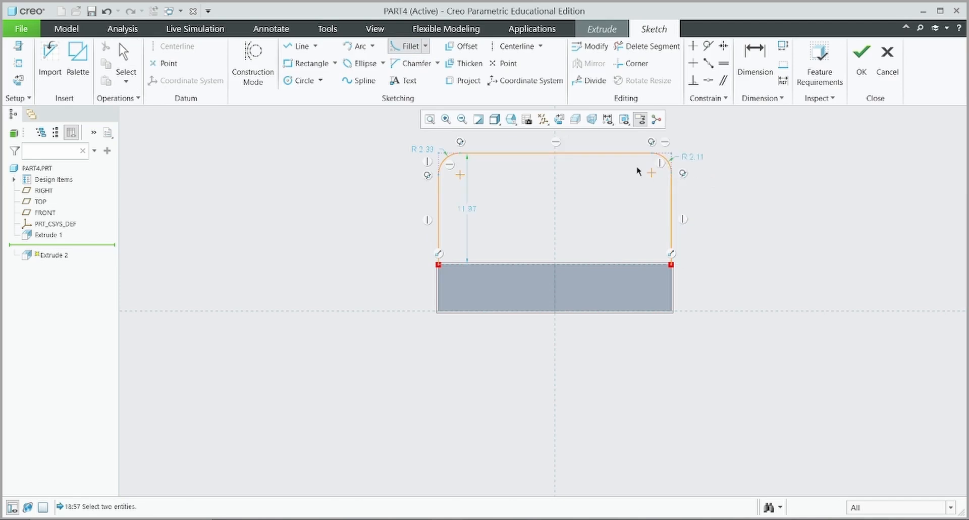
pyautogui.middleClick(696, 158)
pyautogui.doubleClick(696, 158)
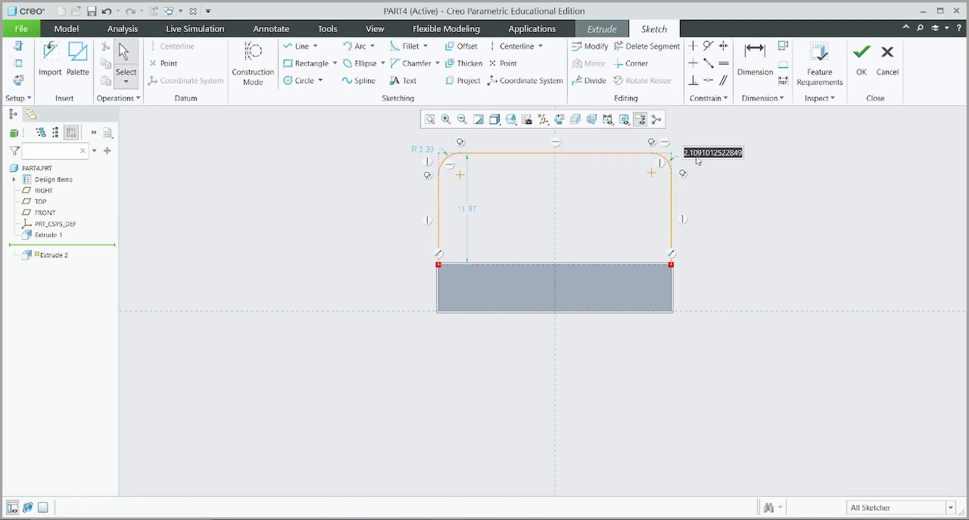
pyautogui.write('5')
pyautogui.press('Return')
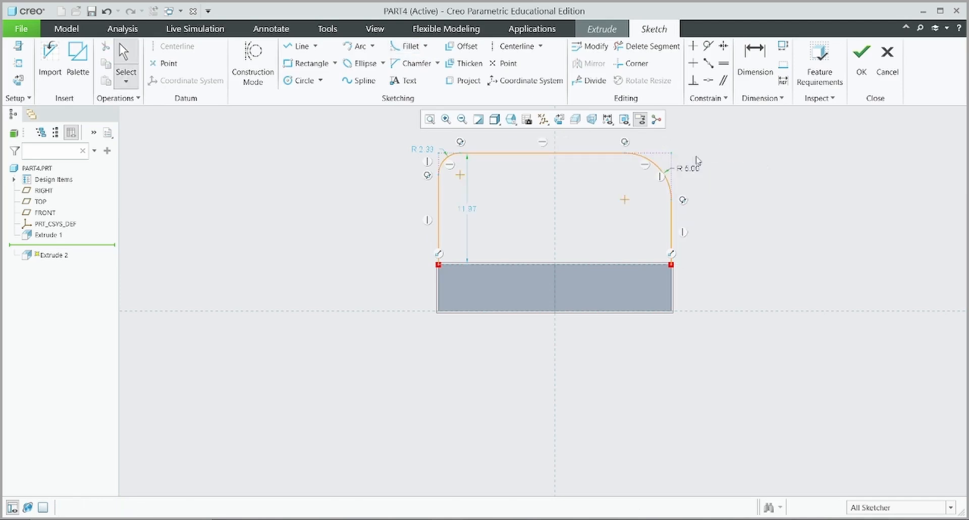
pyautogui.doubleClick(423, 149)
pyautogui.write('5')
pyautogui.press('Return')
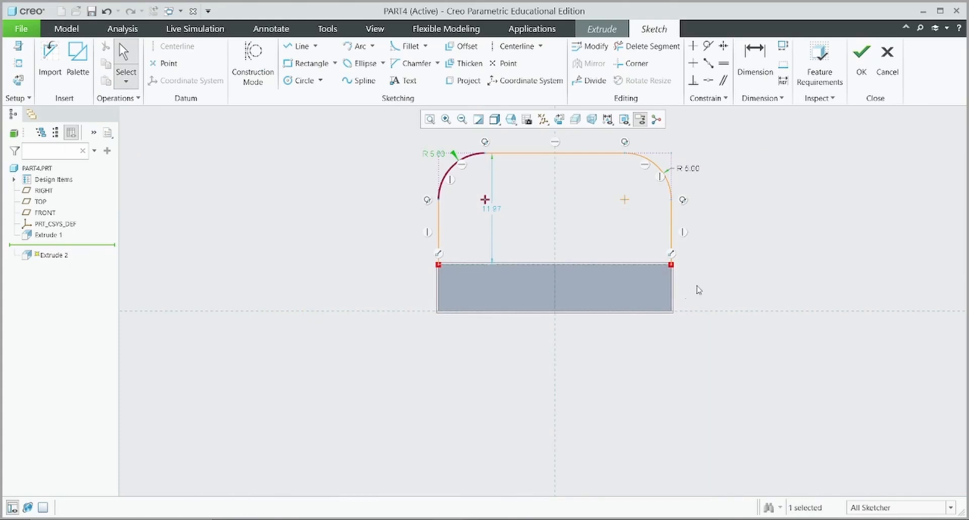
# Dimension the tab height as 13
pyautogui.middleClick(497, 216)
pyautogui.write('13')
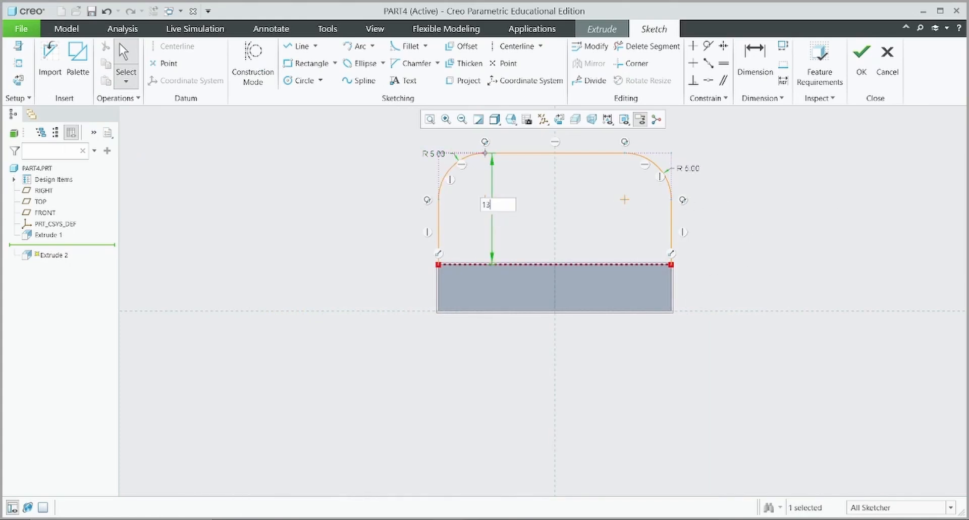
pyautogui.press('Return')
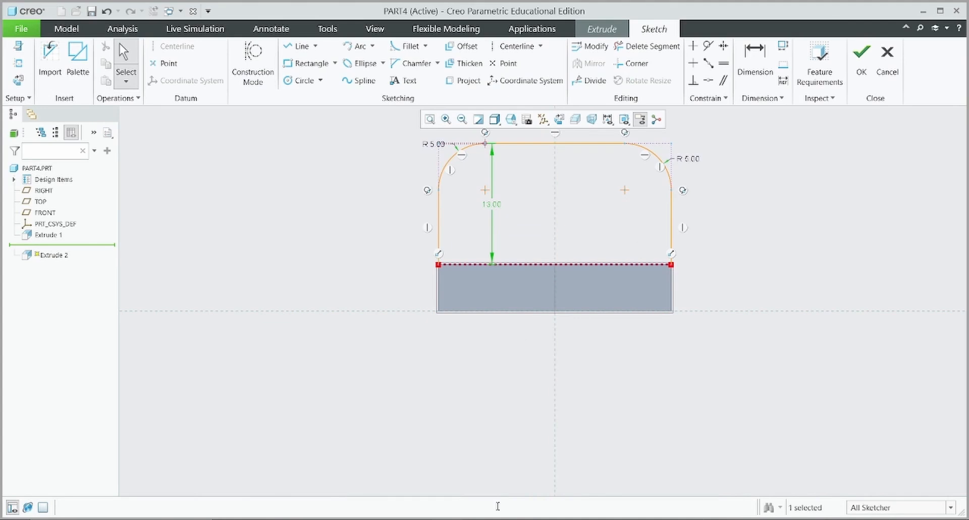
# Draw the upper and lower horizontal slot lines inside the tab
pyautogui.moveTo(487, 220); pyautogui.dragTo(368, 190)
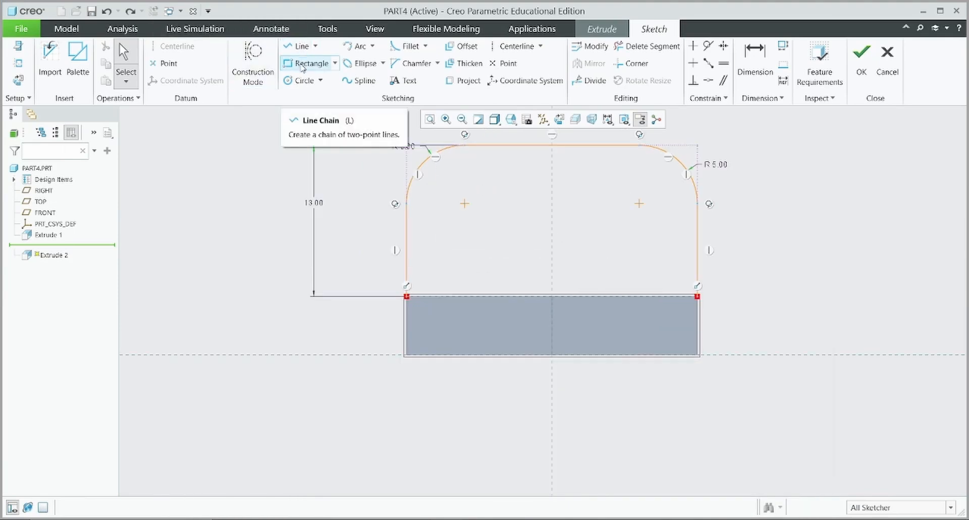
pyautogui.click(302, 50)
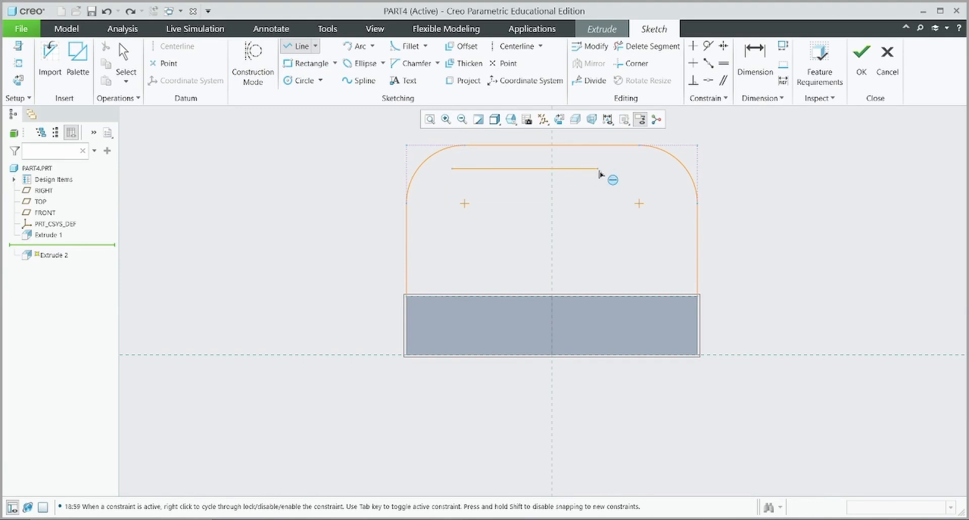
pyautogui.click(650, 168)
pyautogui.middleClick(592, 197)
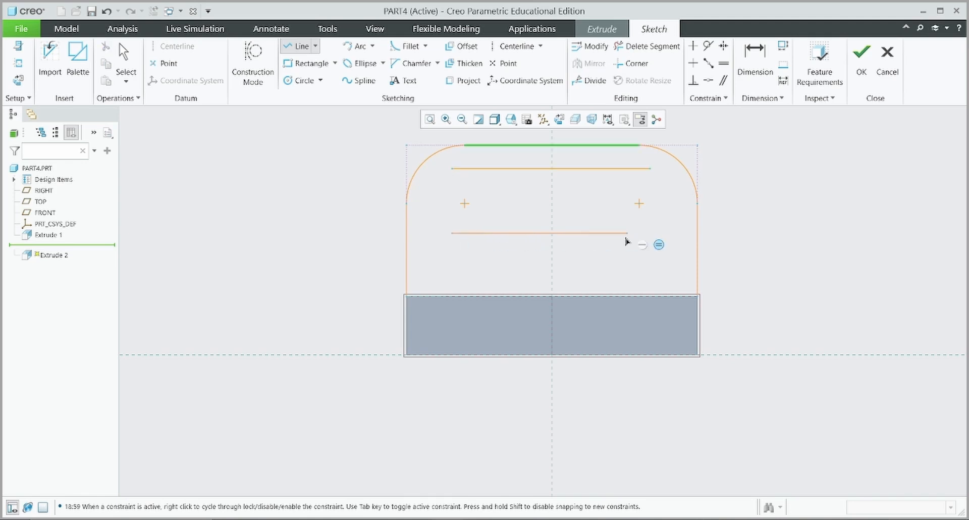
pyautogui.click(651, 234)
pyautogui.middleClick(653, 234)
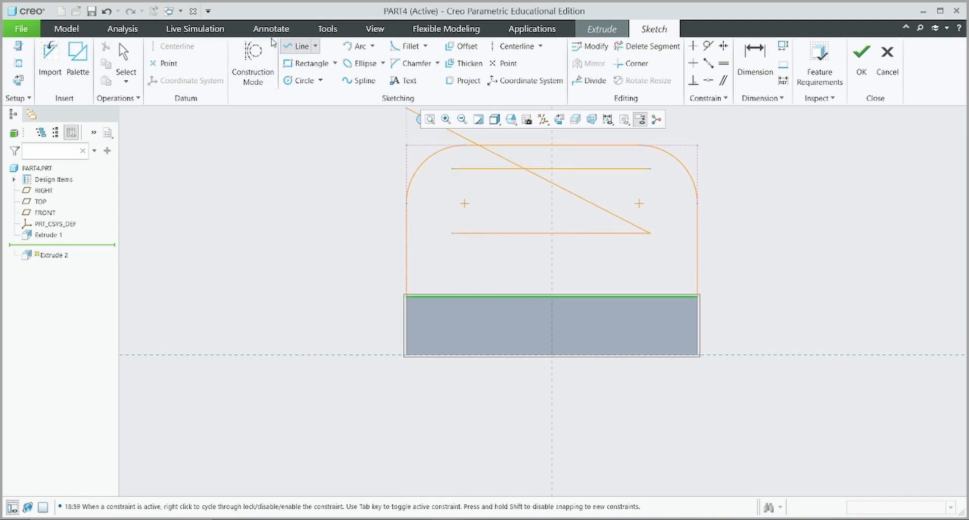
# Join the slot lines' left and right ends with arcs
pyautogui.click(357, 46)
pyautogui.click(453, 233)
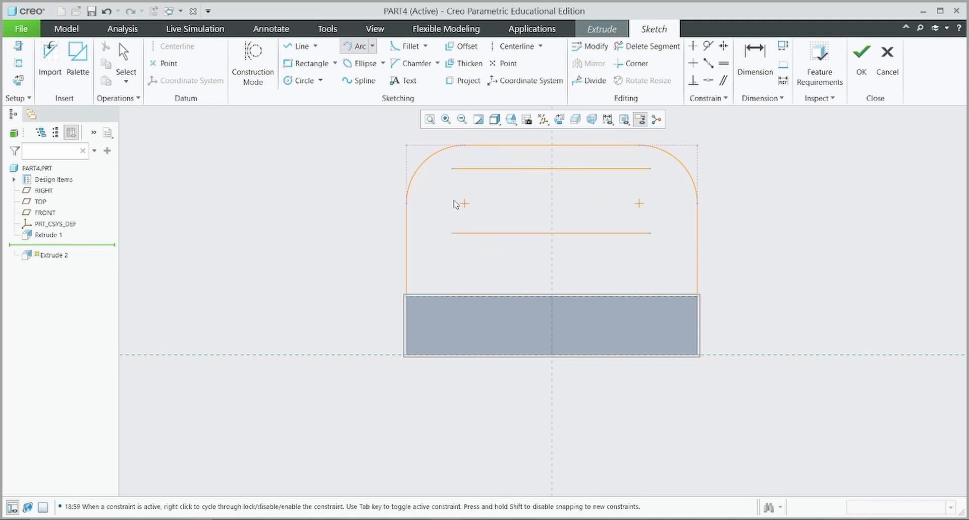
pyautogui.click(452, 169)
pyautogui.click(423, 190)
pyautogui.click(650, 233)
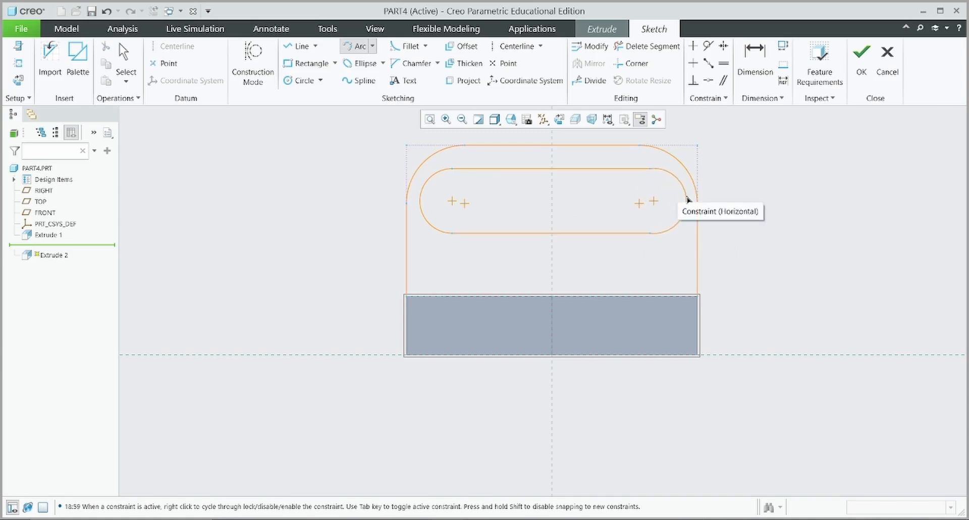
pyautogui.click(684, 202)
pyautogui.middleClick(658, 219)
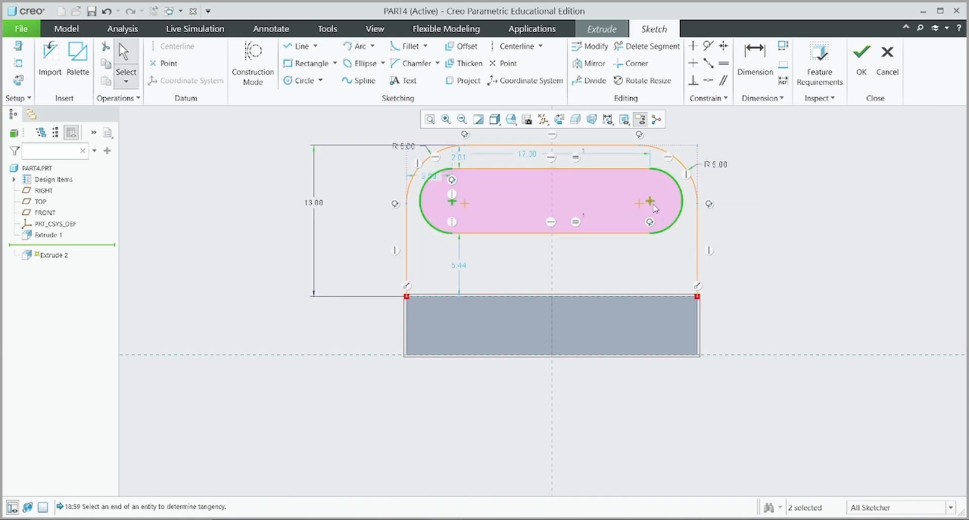
# Align the slot's arc centres, deleting the conflicting R 5.00 dimension
pyautogui.click(709, 80)
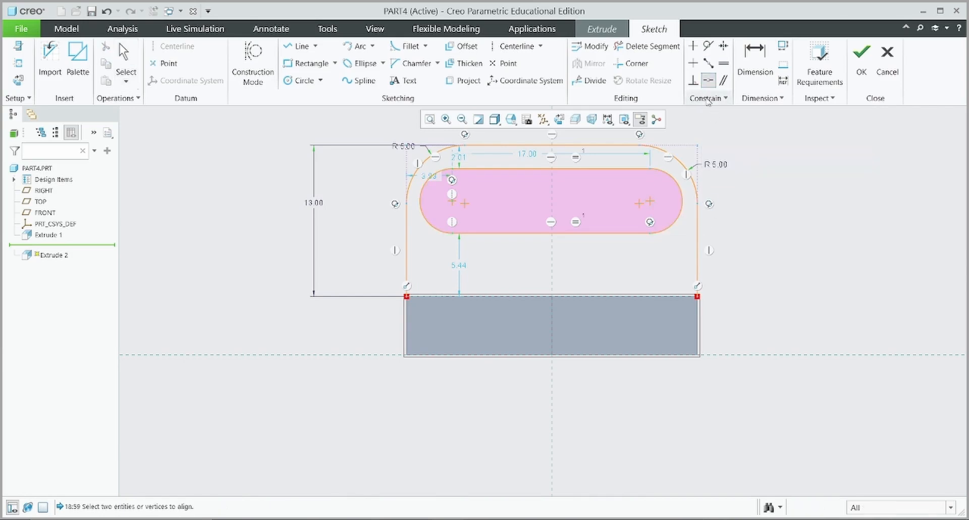
pyautogui.click(639, 202)
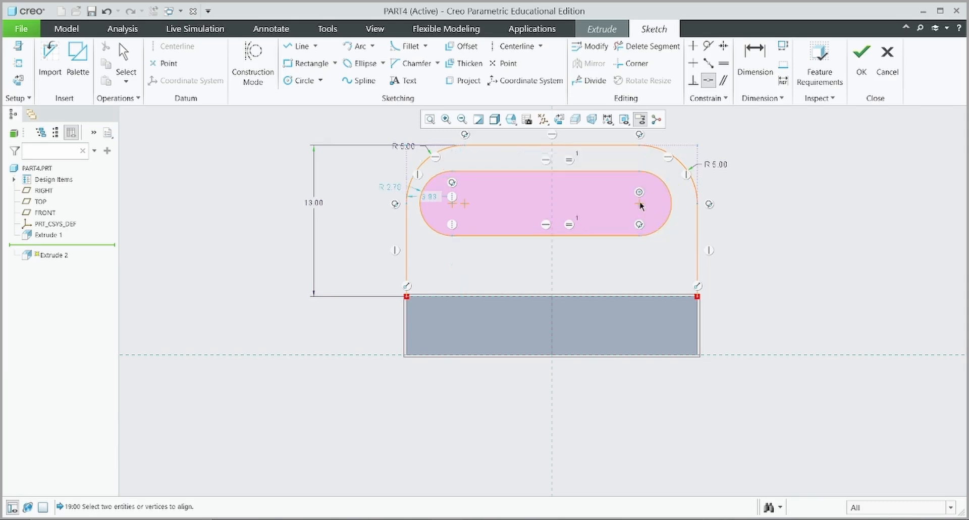
pyautogui.click(462, 204)
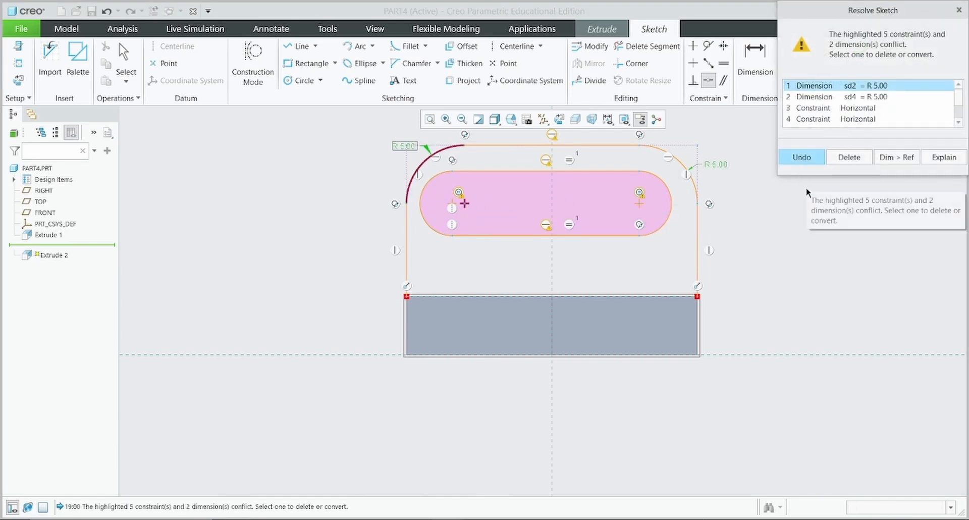
pyautogui.click(841, 159)
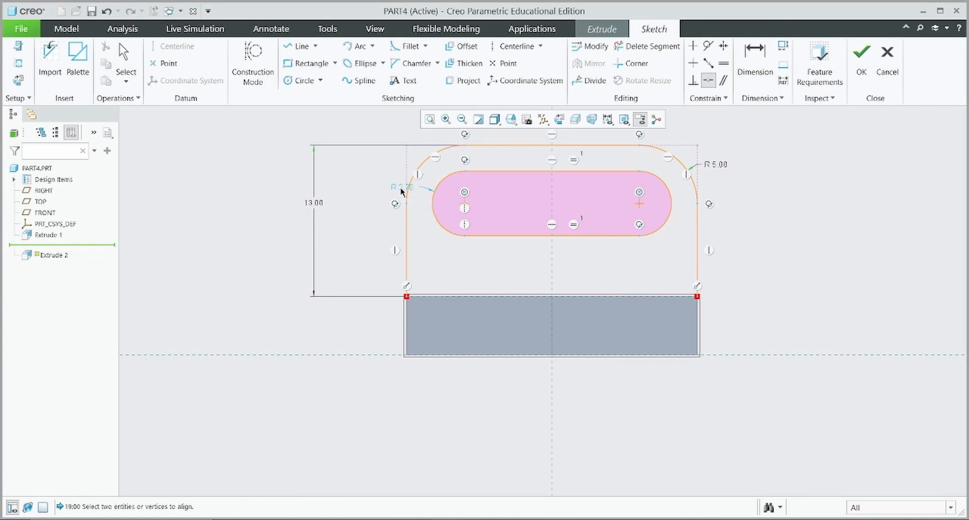
pyautogui.press('Escape')
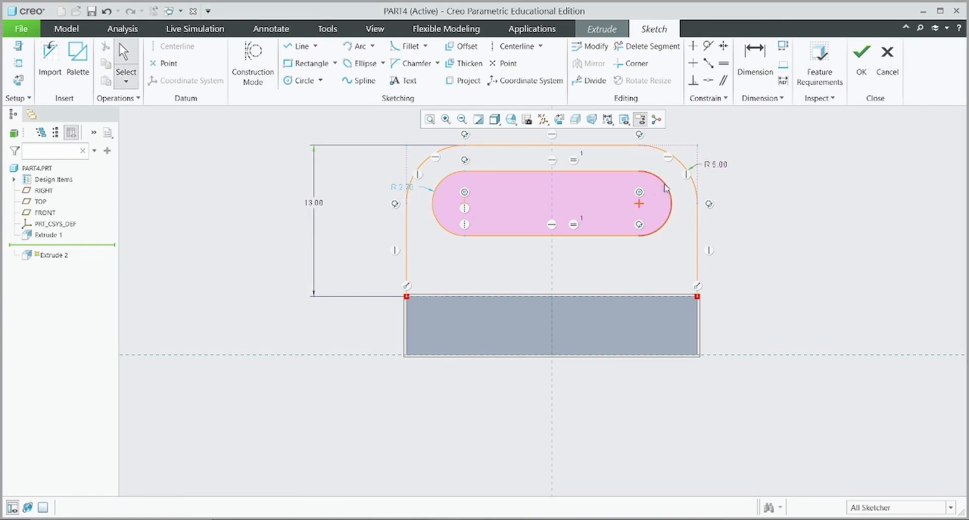
# Set the slot end radius to 3
pyautogui.moveTo(403, 187); pyautogui.dragTo(351, 181)
pyautogui.doubleClick(345, 177)
pyautogui.write('3')
pyautogui.press('Return')
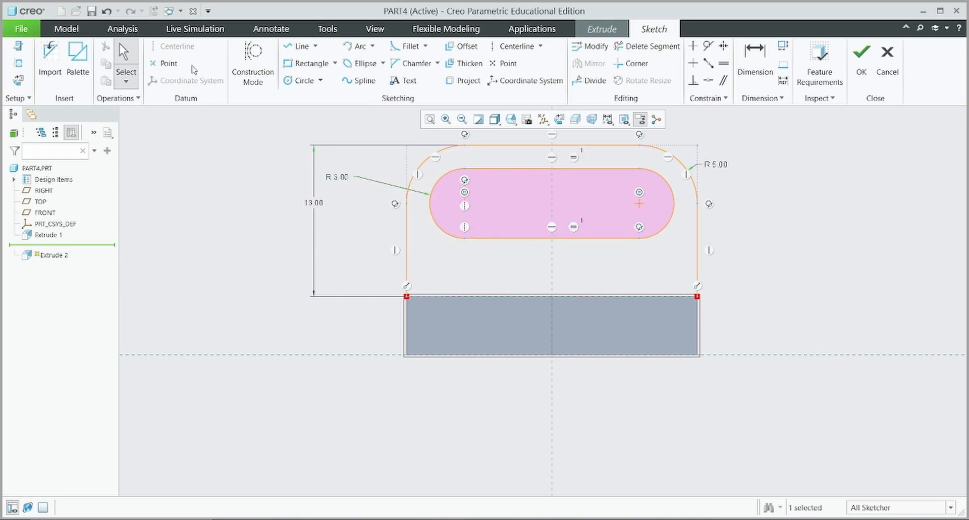
# Close the profile with a bottom line and finish the sketch
pyautogui.click(298, 46)
pyautogui.click(410, 299)
pyautogui.click(699, 296)
pyautogui.middleClick(749, 284)
pyautogui.click(861, 57)
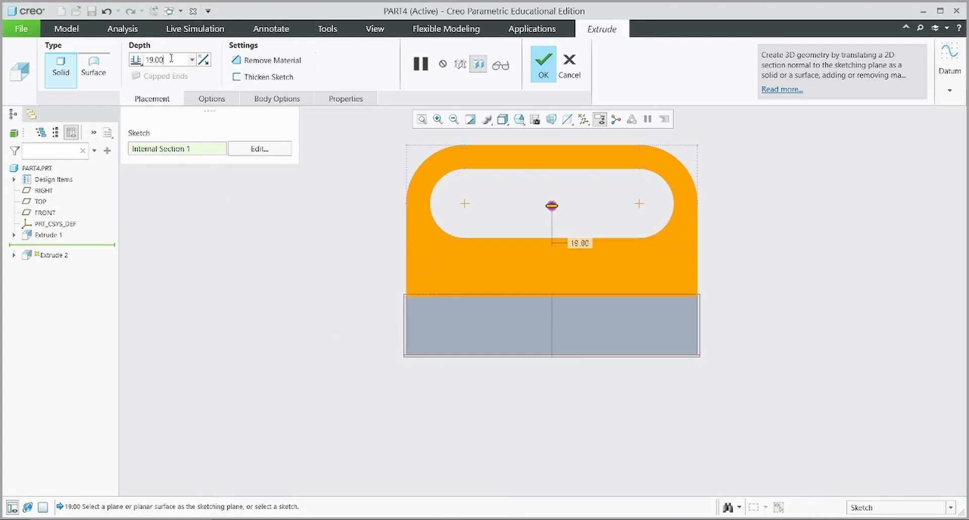
# Extrude the slotted tab 5 deep, flipped toward the base plate
pyautogui.write('5')
pyautogui.press('Return')
pyautogui.moveTo(852, 259); pyautogui.dragTo(807, 280, button='middle')
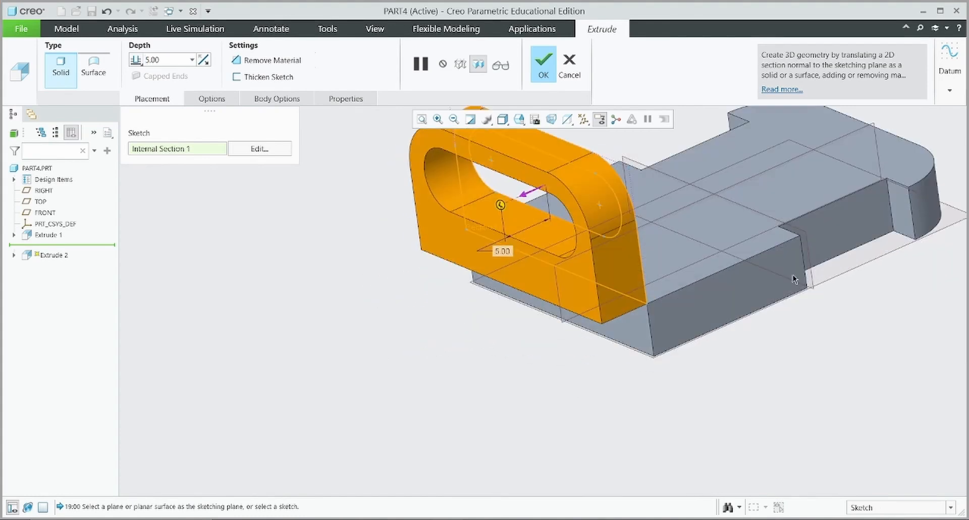
pyautogui.click(203, 59)
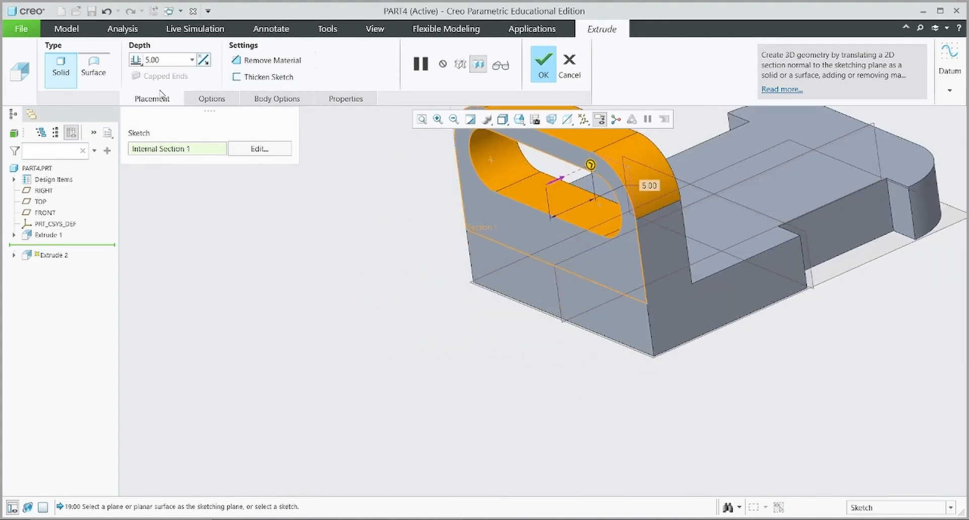
pyautogui.click(551, 71)
# Refit and orbit the finished bracket to inspect it
pyautogui.moveTo(324, 324); pyautogui.dragTo(707, 304, button='middle')
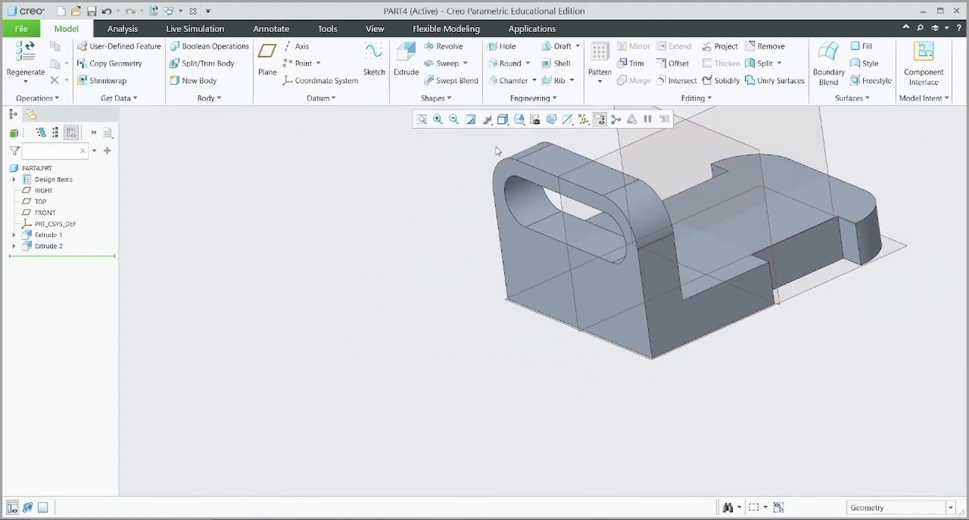
pyautogui.click(422, 119)
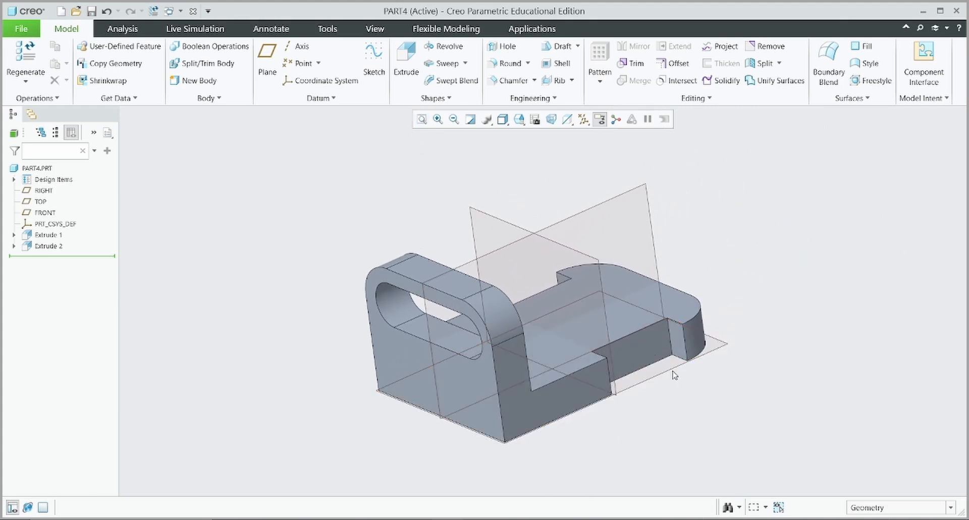
pyautogui.moveTo(744, 341); pyautogui.dragTo(723, 365, button='middle')
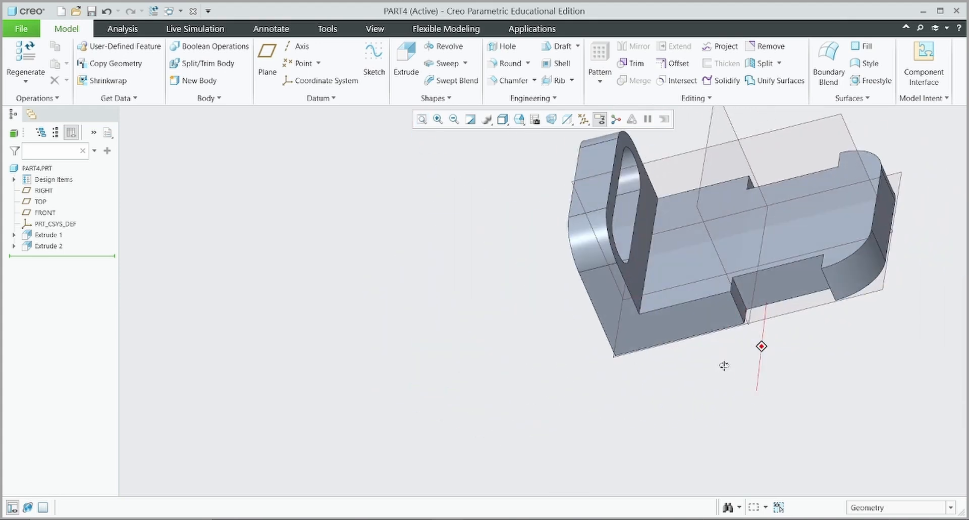
pyautogui.keyDown('shift'); pyautogui.moveTo(785, 339); pyautogui.dragTo(523, 416, button='middle'); pyautogui.keyUp('shift')
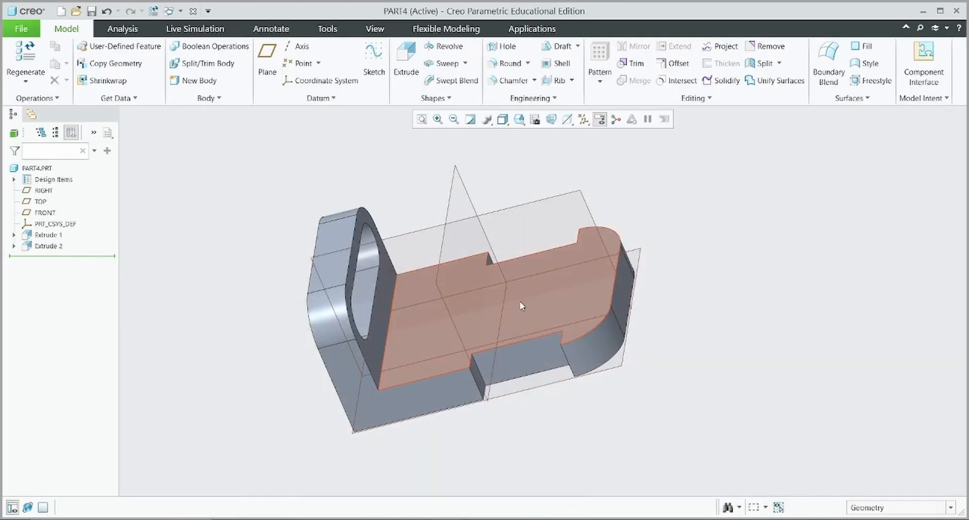
# Start an extrusion sketch on the plate's top face with an 8.00 diameter circle
pyautogui.click(406, 58)
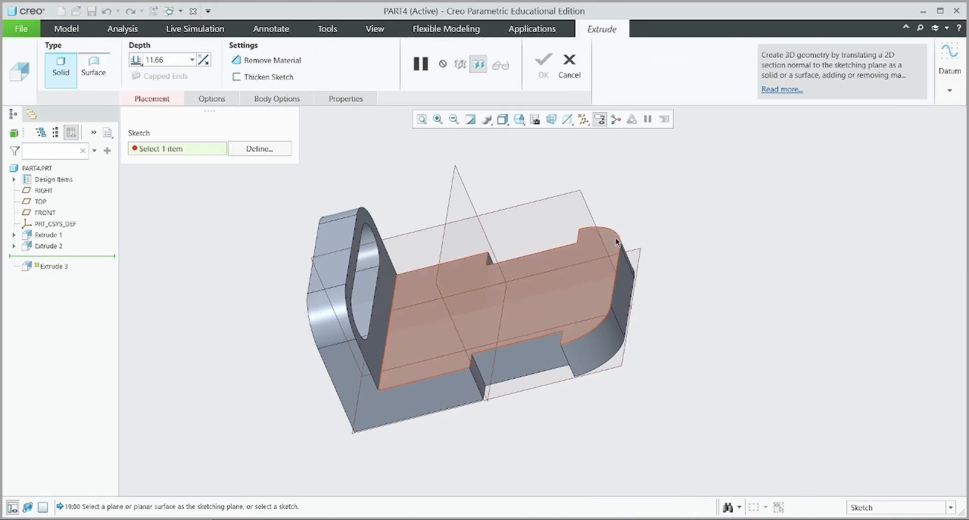
pyautogui.click(617, 240)
pyautogui.click(557, 117)
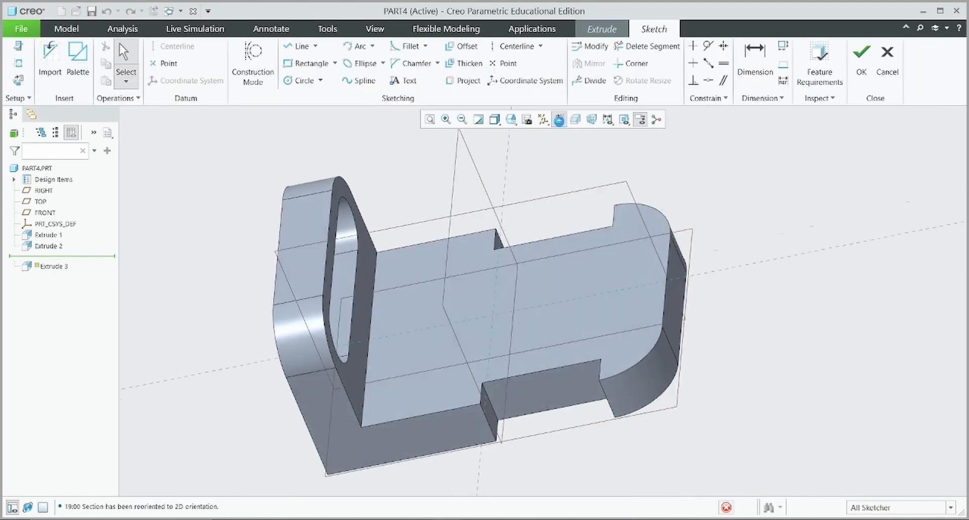
pyautogui.click(301, 80)
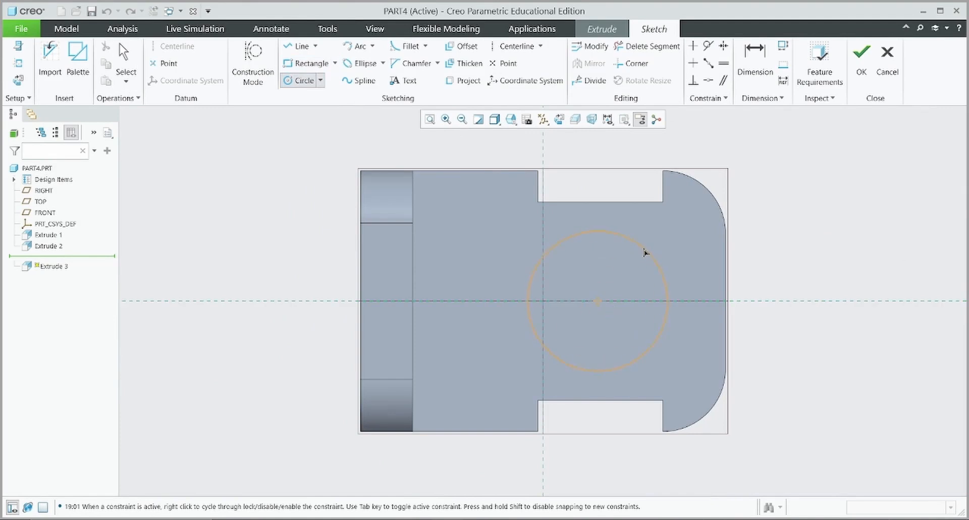
pyautogui.click(636, 270)
pyautogui.middleClick(794, 239)
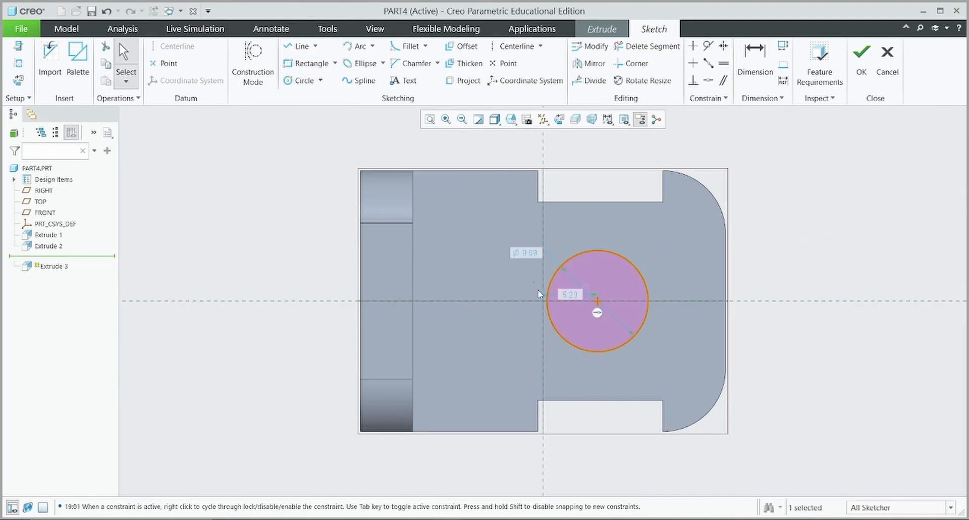
pyautogui.doubleClick(525, 253)
pyautogui.write('8')
pyautogui.press('Return')
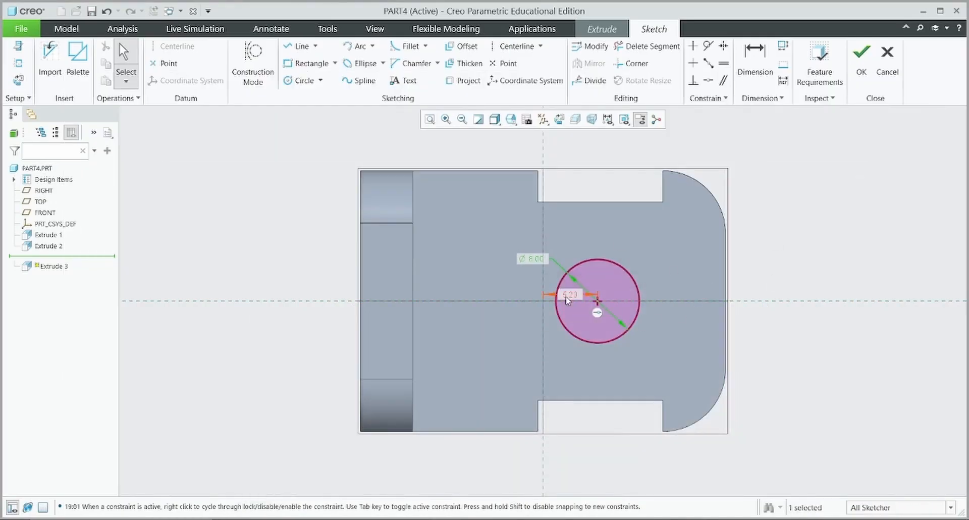
# Dimension the circle centre 12.00 from the plate's right edge and finish the sketch
pyautogui.click(754, 60)
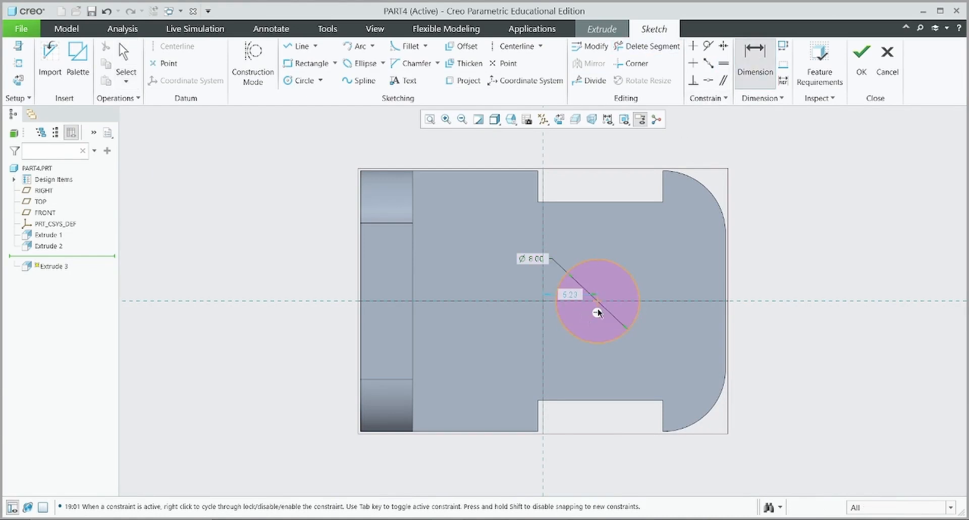
pyautogui.click(724, 280)
pyautogui.middleClick(688, 141)
pyautogui.press('Return')
pyautogui.click(861, 63)
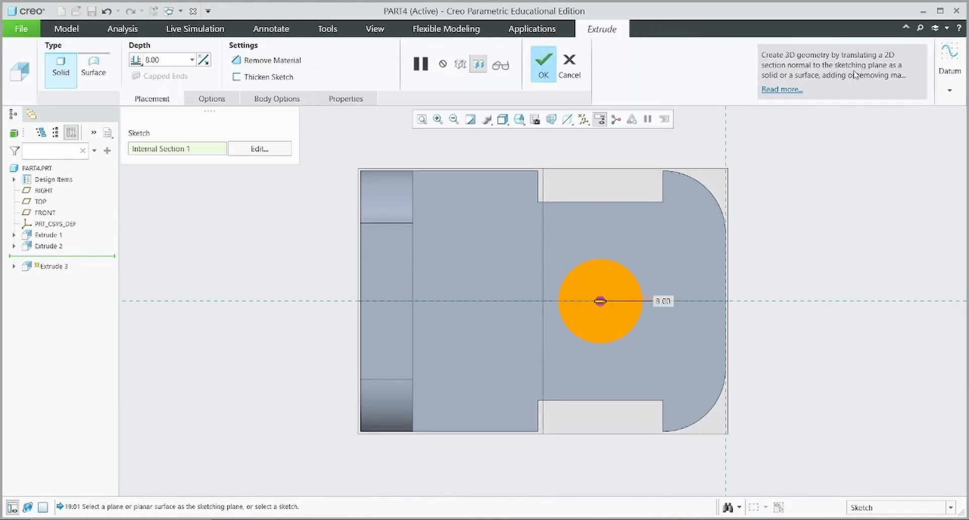
# Turn the extrusion into a material-removing cut, flipped into the plate, 2.00 deep
pyautogui.click(267, 60)
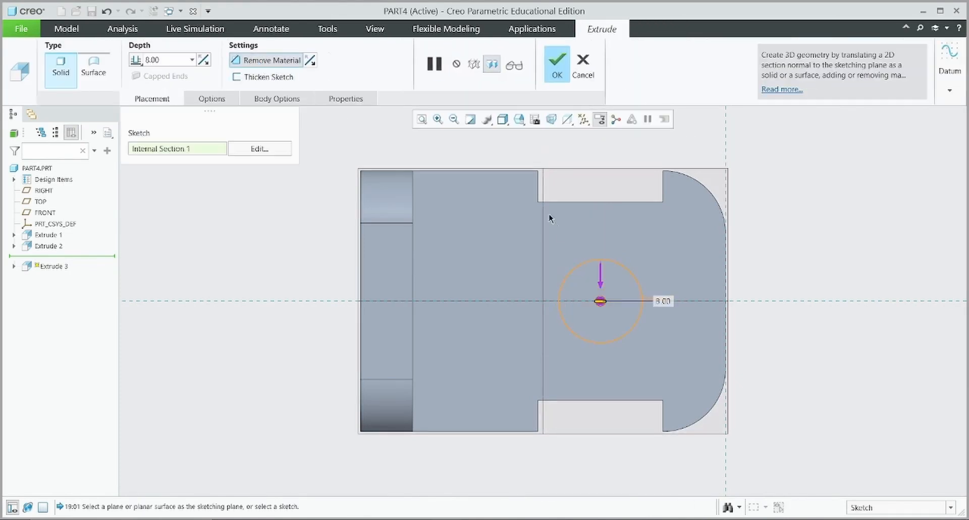
pyautogui.hotkey('ctrl', 'd')
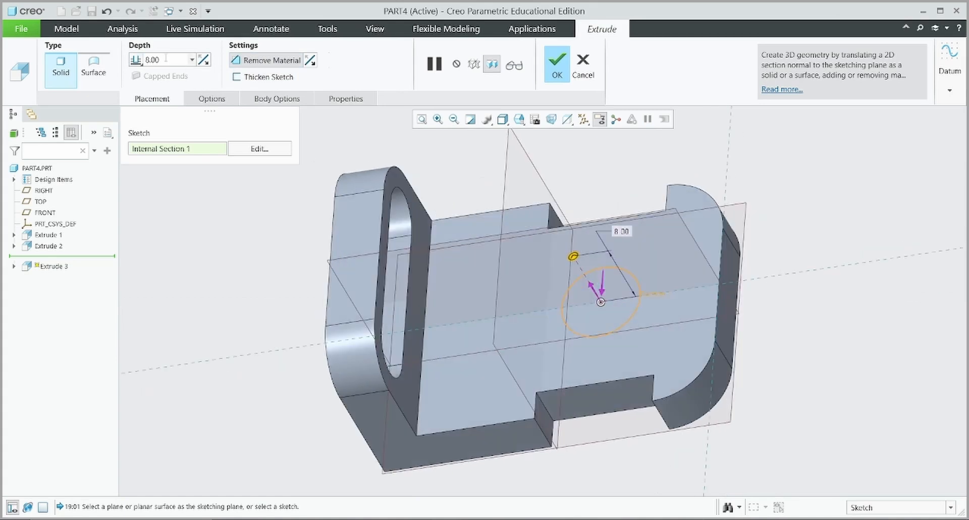
pyautogui.click(204, 60)
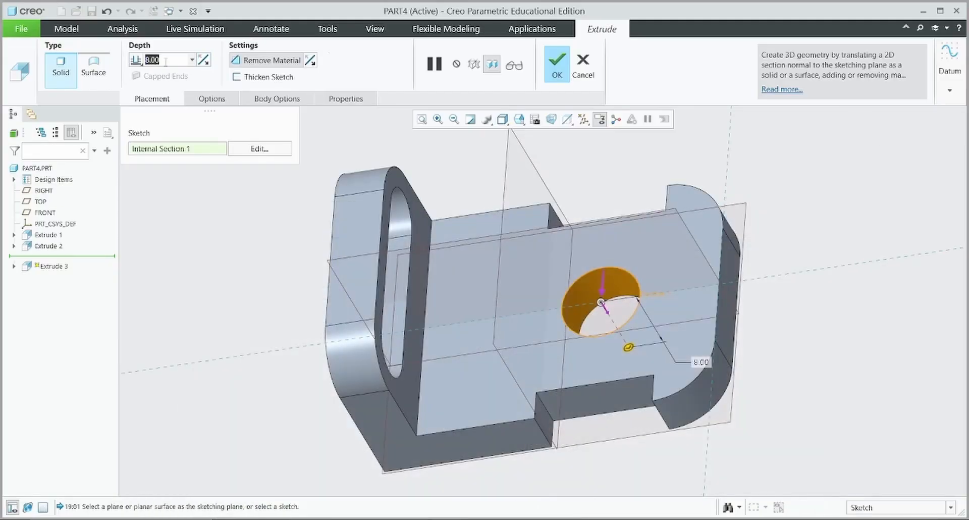
pyautogui.write('2')
pyautogui.press('Return')
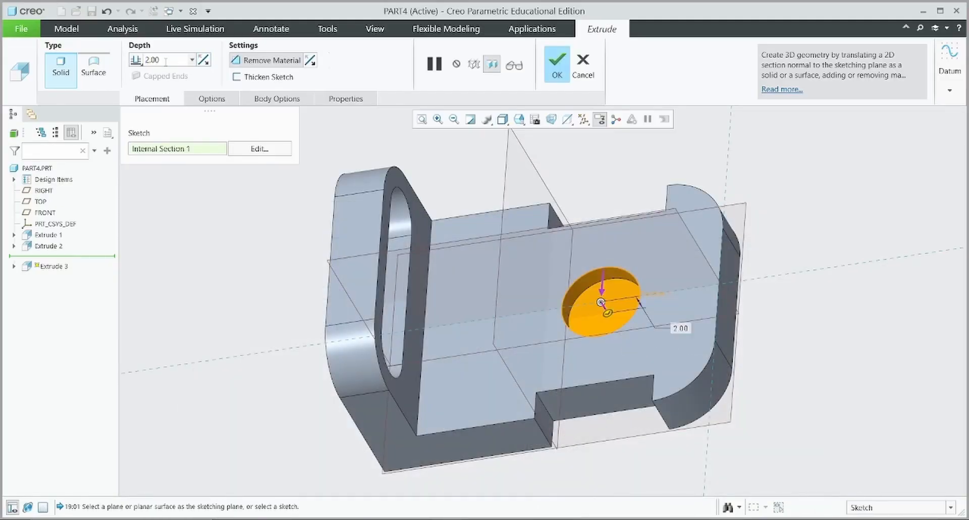
pyautogui.click(557, 70)
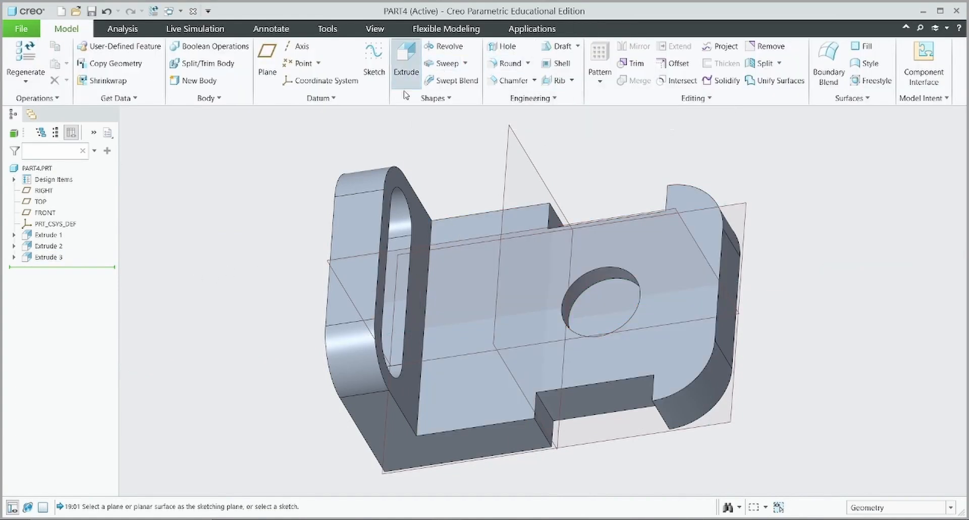
# Sketch a 5.00 diameter circle concentric with the recess on its floor for Extrude 4
pyautogui.click(407, 60)
pyautogui.click(604, 324)
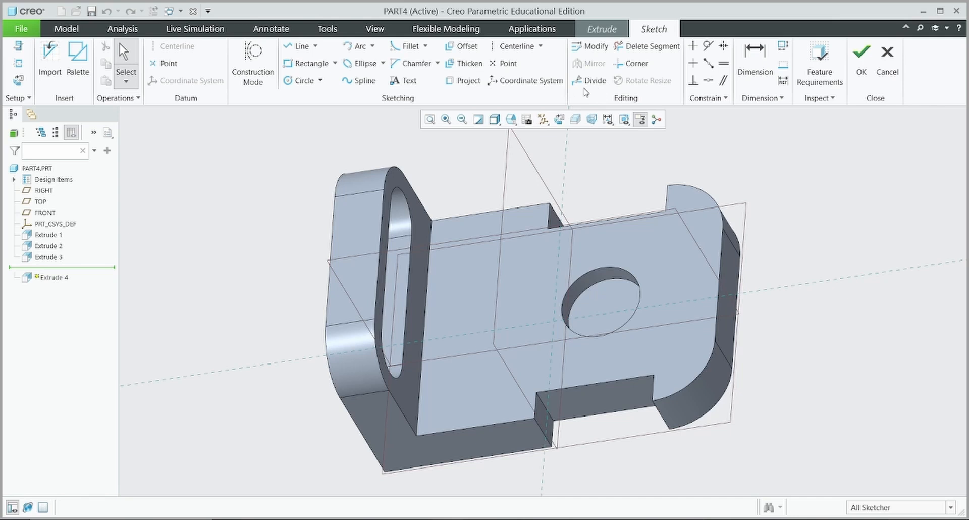
pyautogui.click(559, 119)
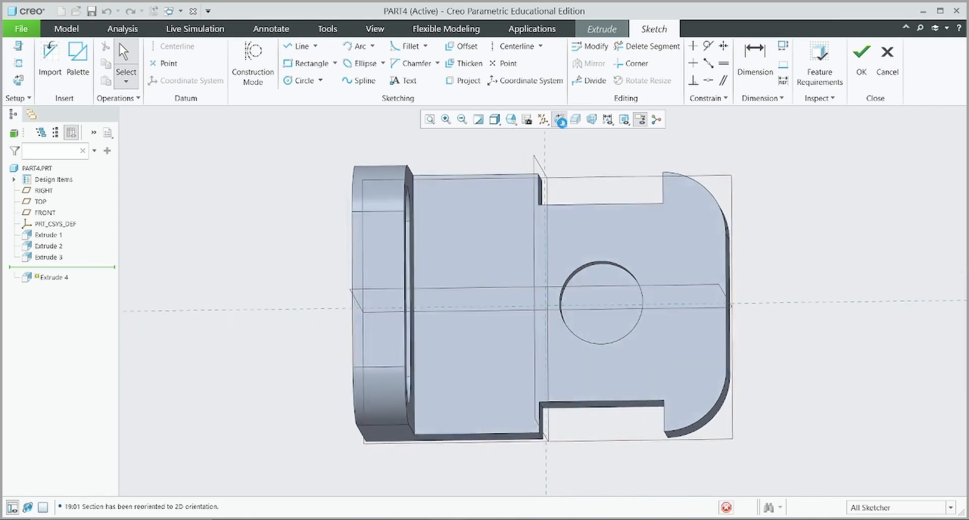
pyautogui.click(301, 80)
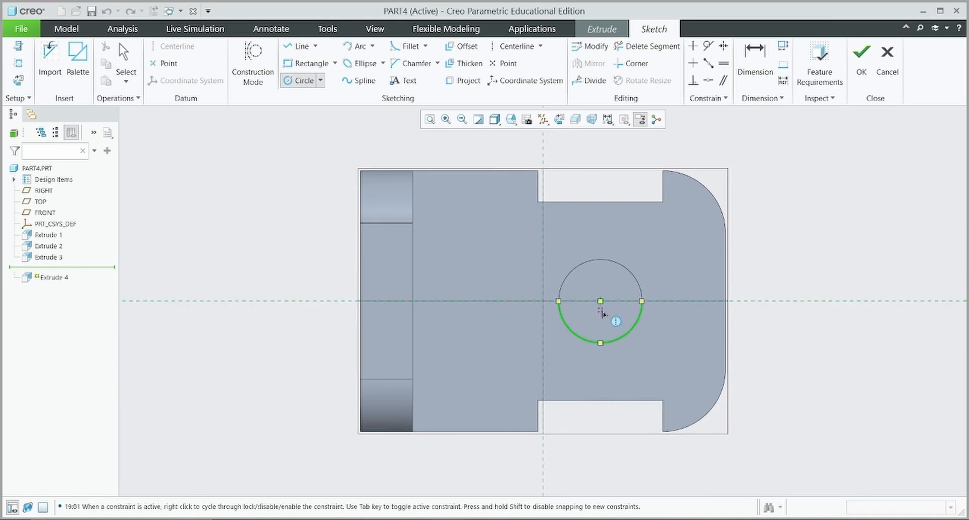
pyautogui.click(612, 285)
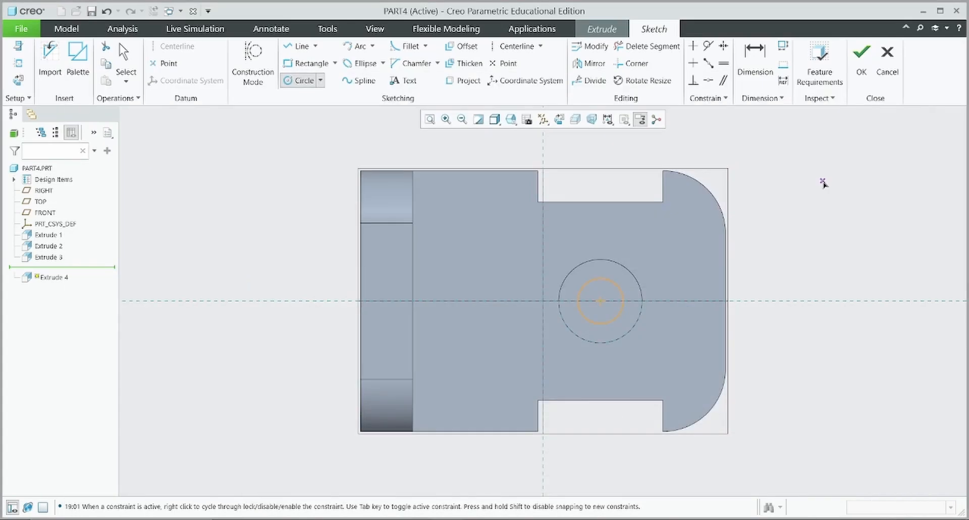
pyautogui.middleClick(794, 161)
pyautogui.click(555, 277)
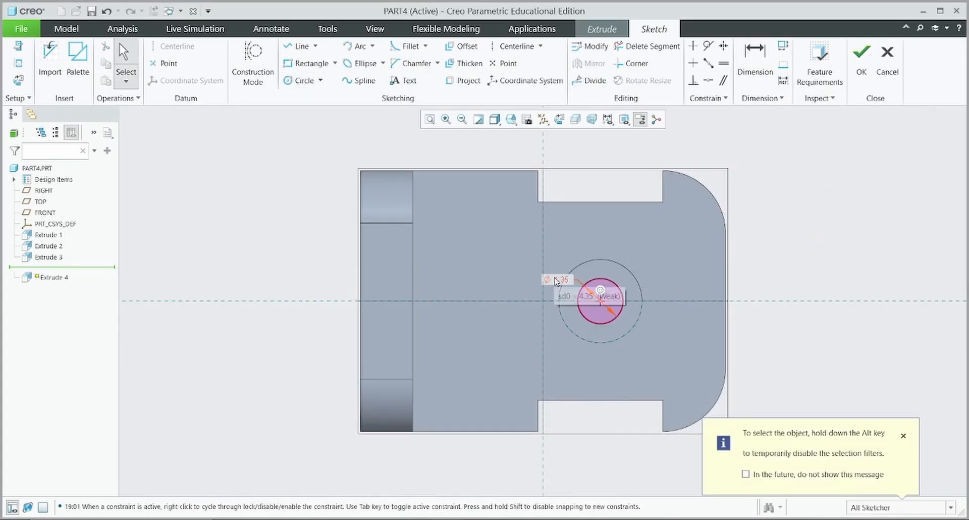
pyautogui.doubleClick(555, 280)
pyautogui.write('5')
pyautogui.press('Return')
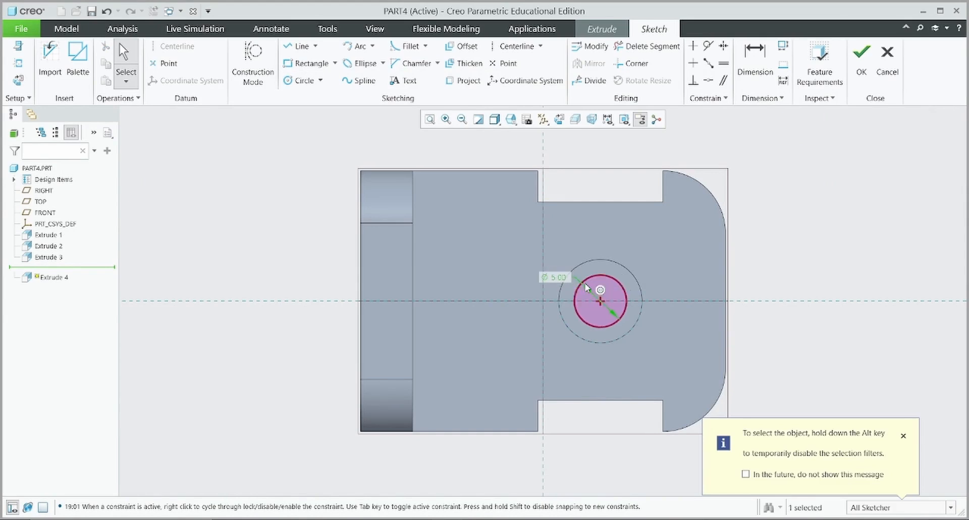
pyautogui.click(862, 58)
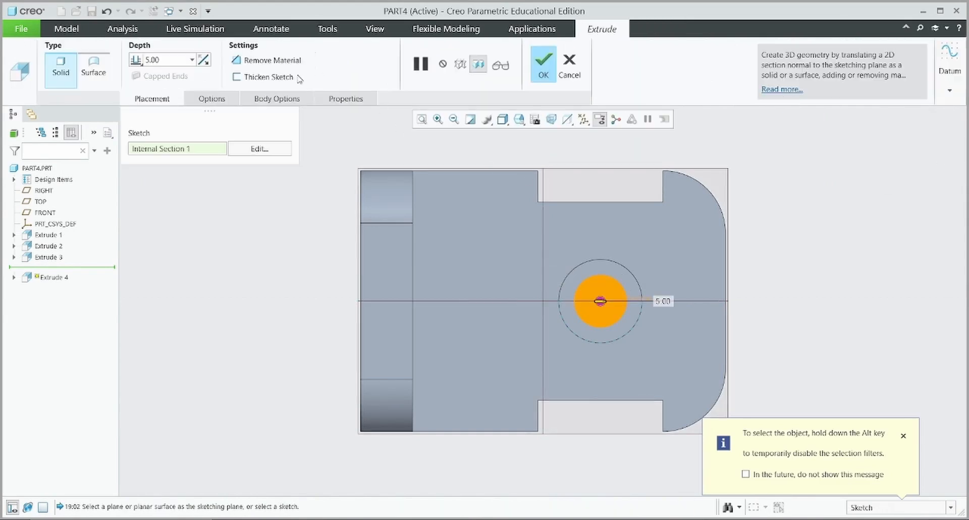
# Make Extrude 4 a Through All cut, leaving a Ø 5.00 hole in the recess floor
pyautogui.click(268, 60)
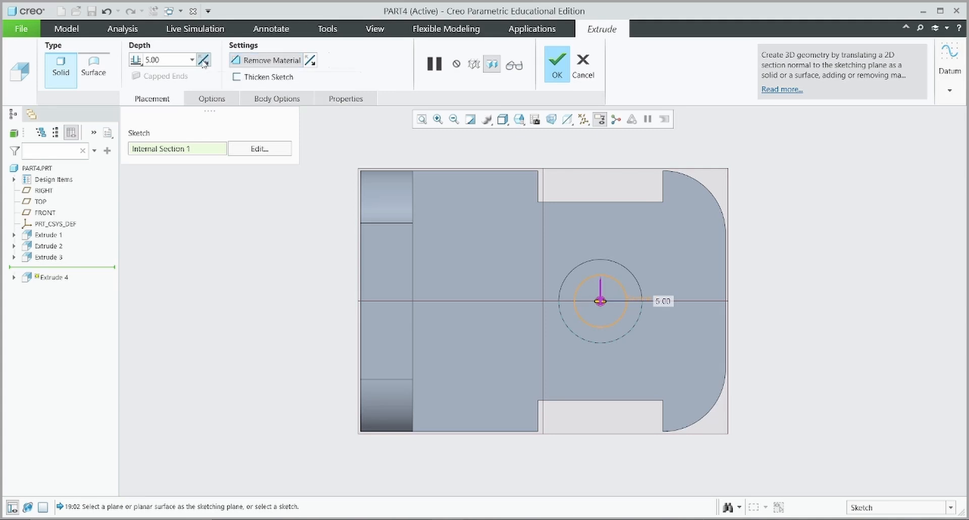
pyautogui.click(136, 60)
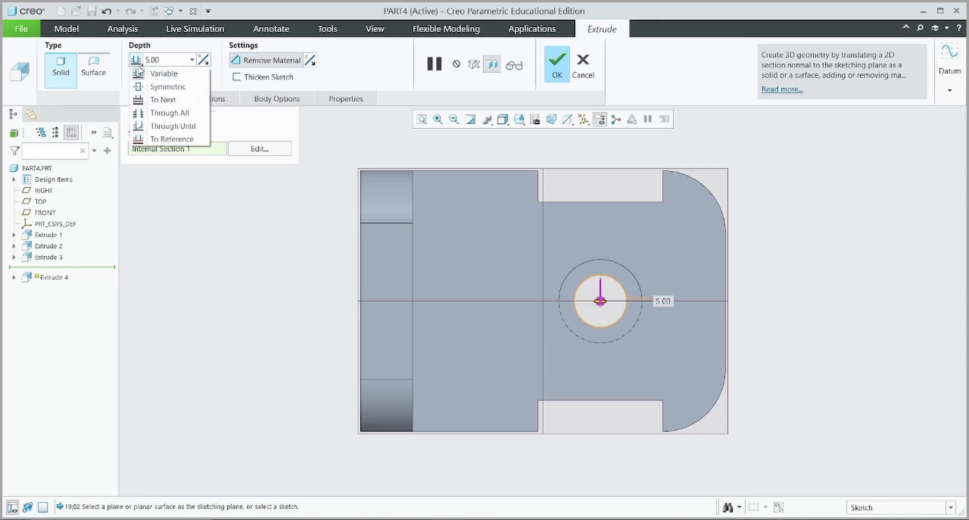
pyautogui.click(169, 115)
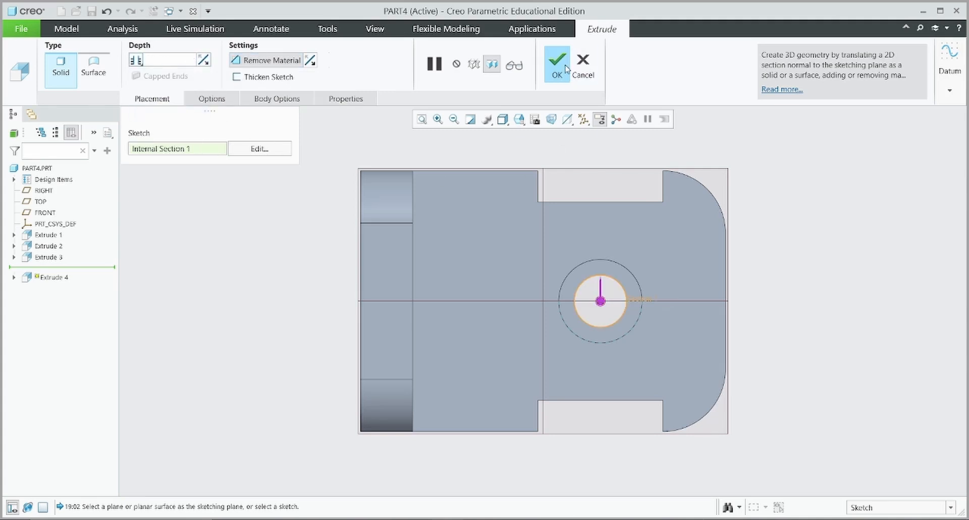
pyautogui.click(557, 65)
pyautogui.moveTo(335, 274); pyautogui.dragTo(303, 222, button='middle')
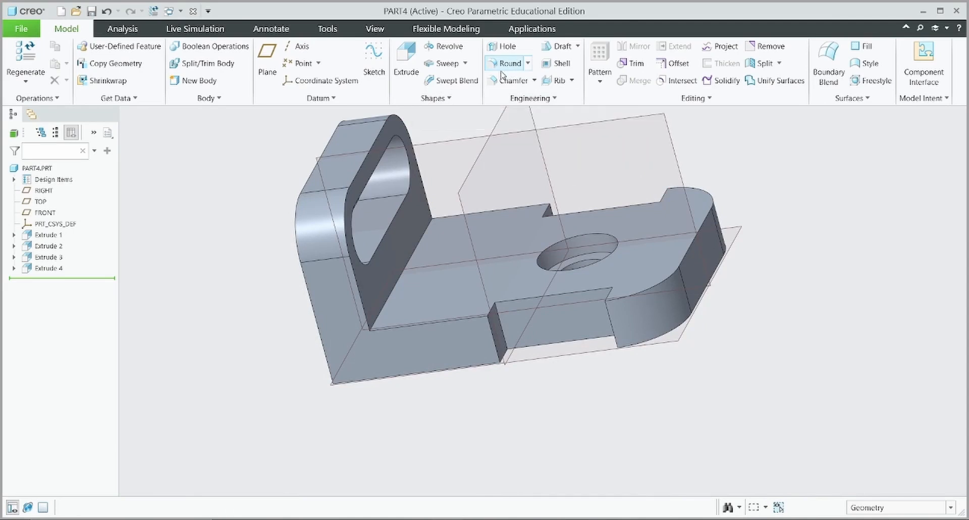
# Add a 2.00 radius round on the inside edge between tab and base plate
pyautogui.click(509, 63)
pyautogui.click(393, 286)
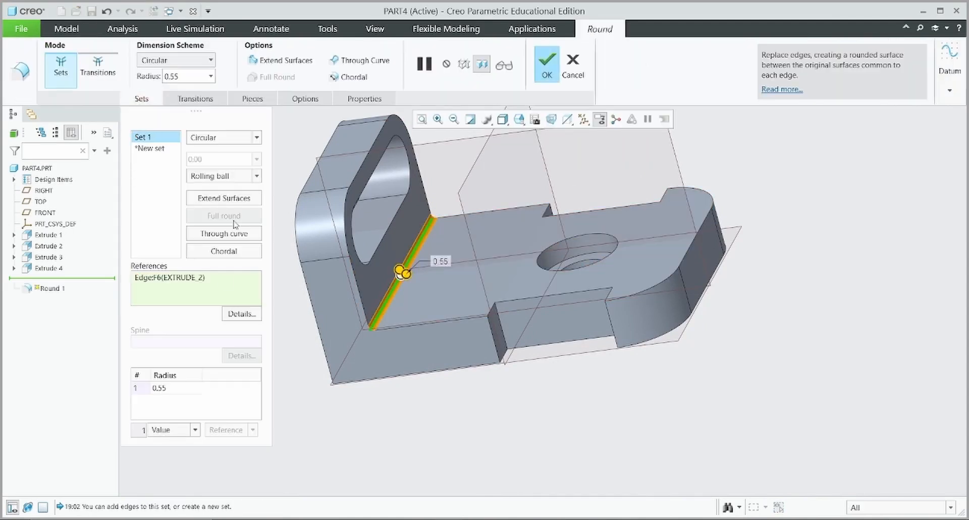
pyautogui.write('2')
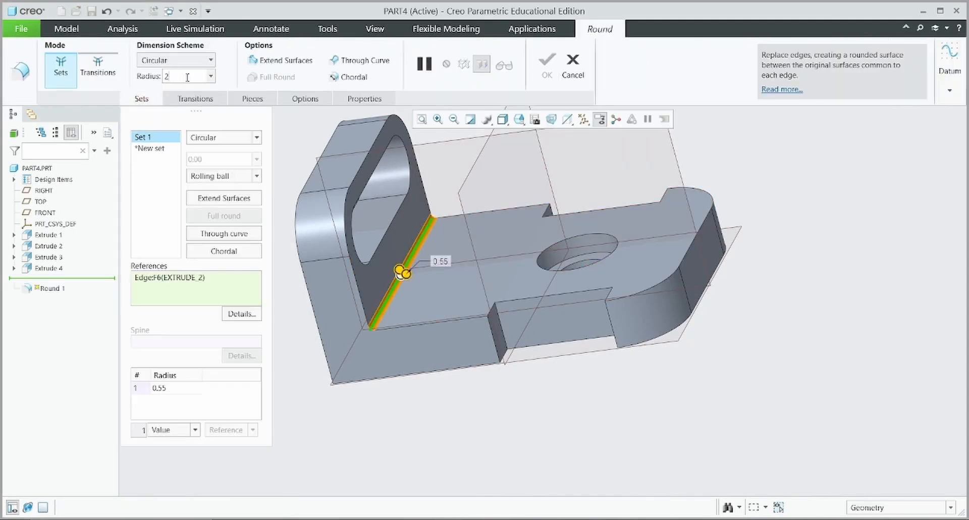
pyautogui.press('Return')
pyautogui.click(544, 73)
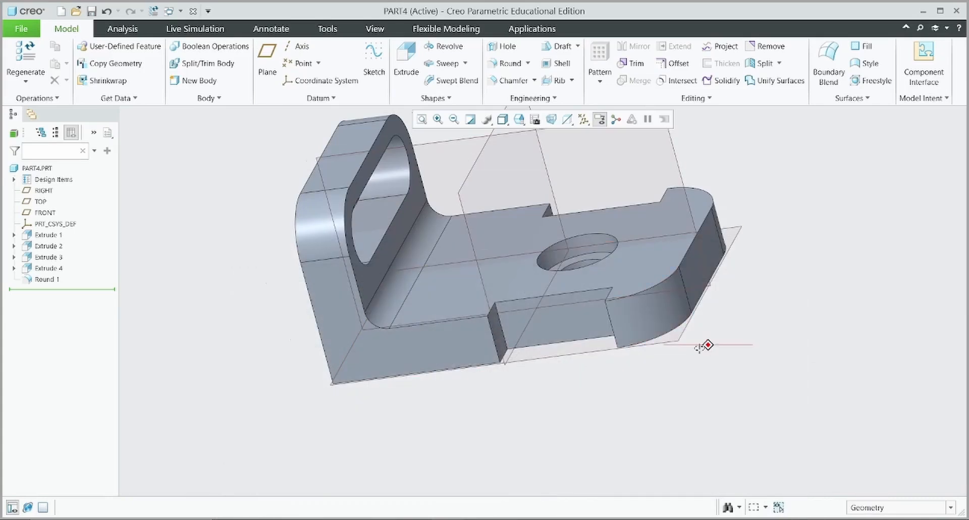
# Hide the RIGHT, TOP and FRONT datum planes
pyautogui.moveTo(698, 347)
pyautogui.mouseDown(button='middle')
pyautogui.moveTo(699, 380)
pyautogui.moveTo(740, 236)
pyautogui.mouseUp(button='middle')
pyautogui.click(421, 119)
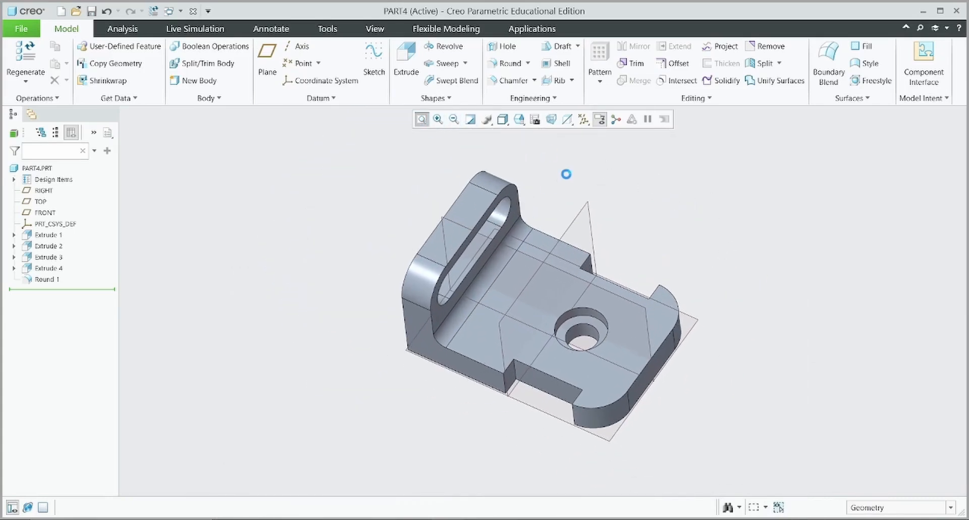
pyautogui.click(39, 195)
pyautogui.keyDown('ctrl'); pyautogui.click(39, 201); pyautogui.keyUp('ctrl')
pyautogui.keyDown('ctrl'); pyautogui.click(45, 212); pyautogui.keyUp('ctrl')
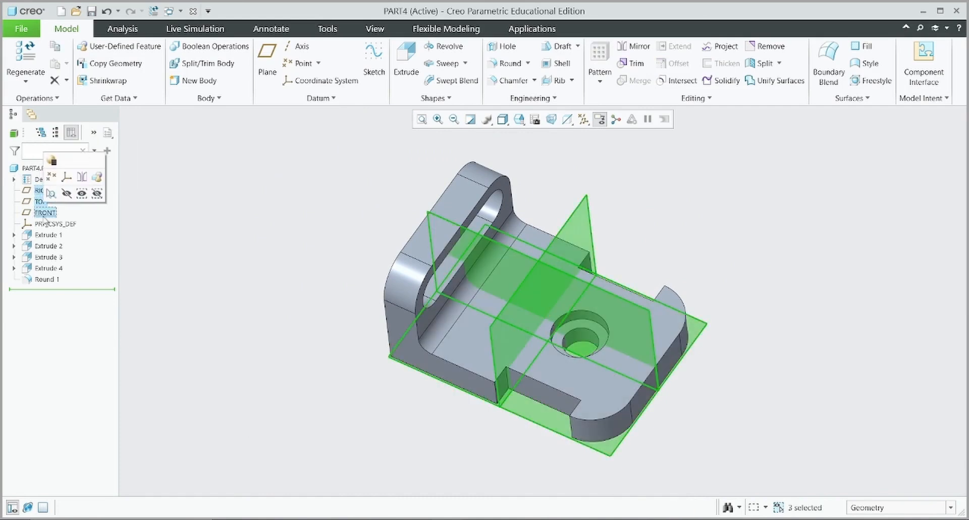
pyautogui.click(97, 194)
# Apply a grey steel appearance to the whole part
pyautogui.click(36, 168)
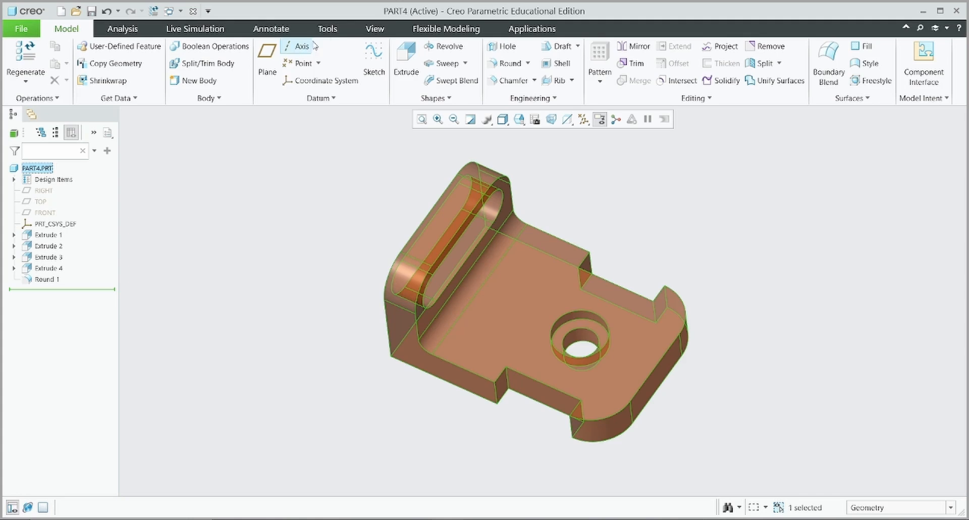
pyautogui.click(374, 29)
pyautogui.click(142, 85)
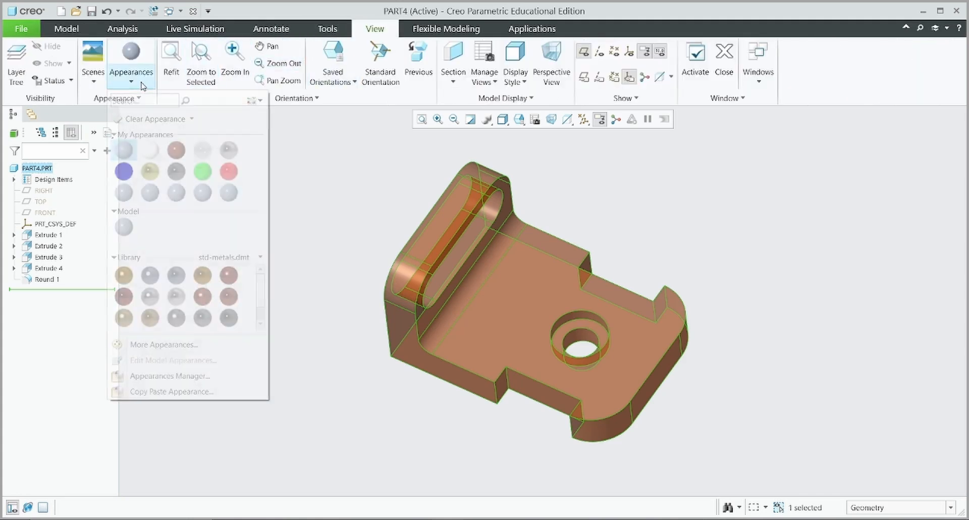
pyautogui.click(178, 200)
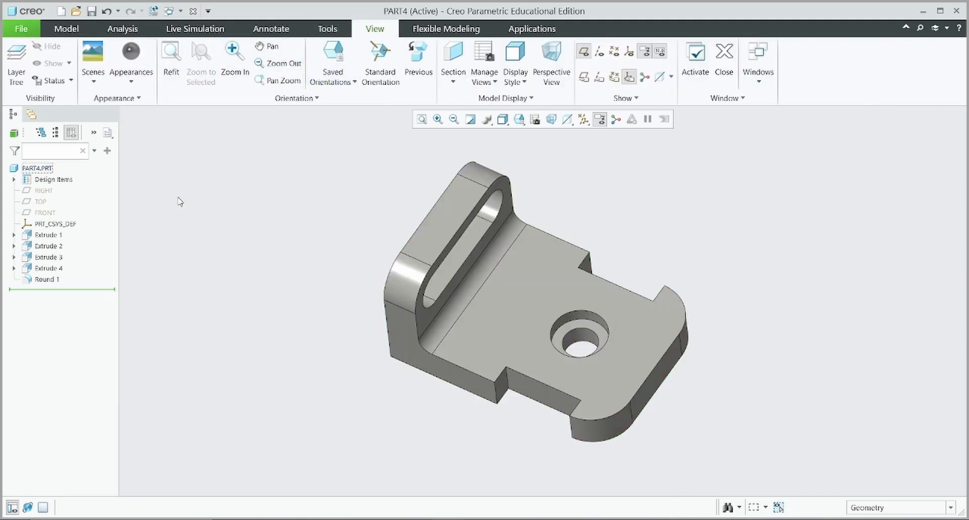
pyautogui.moveTo(305, 281)
pyautogui.mouseDown(button='middle')
pyautogui.moveTo(290, 238)
pyautogui.moveTo(288, 263)
pyautogui.mouseUp(button='middle')
pyautogui.moveTo(617, 210)
pyautogui.keyDown('ctrl'); pyautogui.mouseDown(button='middle')
pyautogui.moveTo(616, 262)
pyautogui.moveTo(614, 238)
pyautogui.moveTo(579, 298)
pyautogui.mouseUp(button='middle'); pyautogui.keyUp('ctrl')
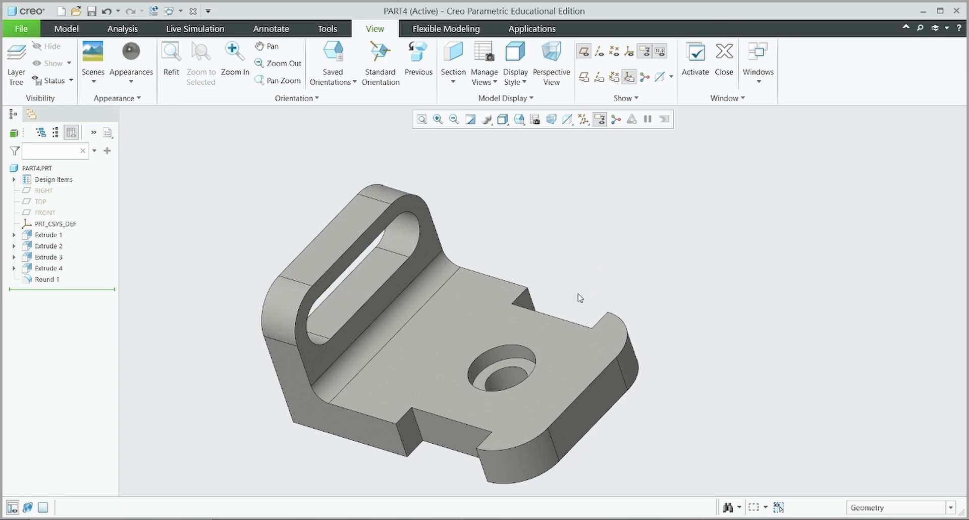
pyautogui.moveTo(367, 454)
pyautogui.mouseDown(button='middle')
pyautogui.moveTo(377, 427)
pyautogui.moveTo(363, 448)
pyautogui.moveTo(374, 450)
pyautogui.mouseUp(button='middle')
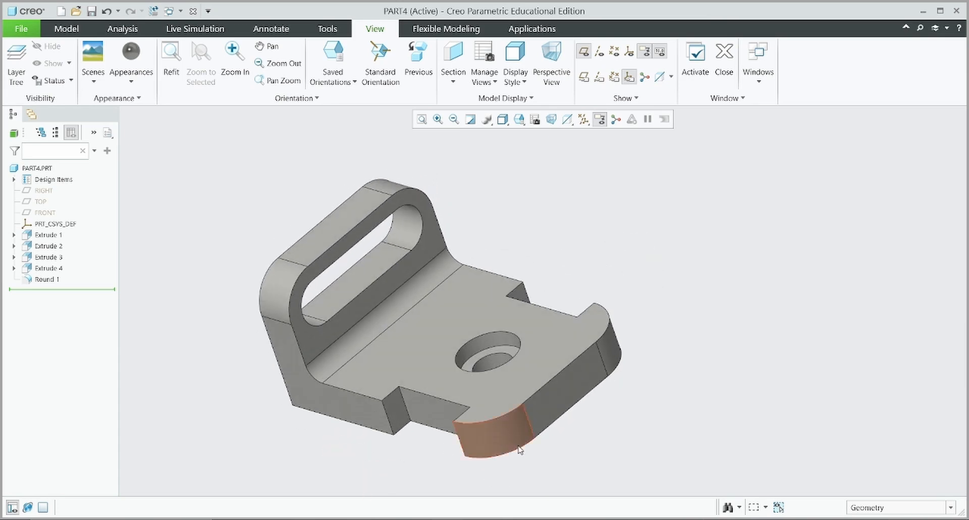